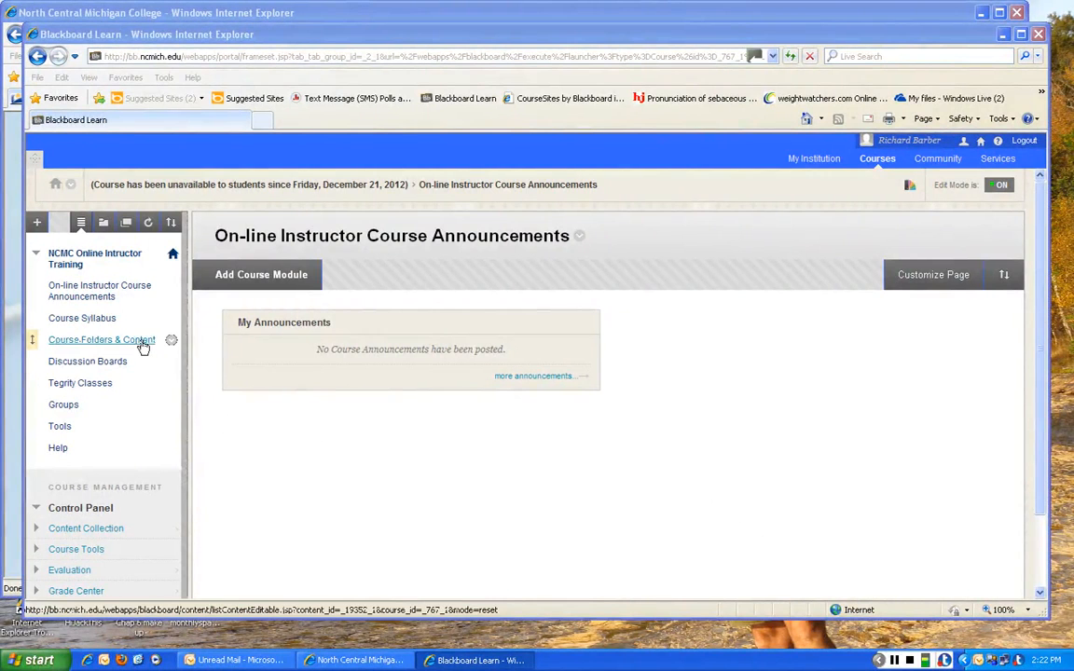
Open the course's Course Folders & Content area and look through its items.
click(140, 341)
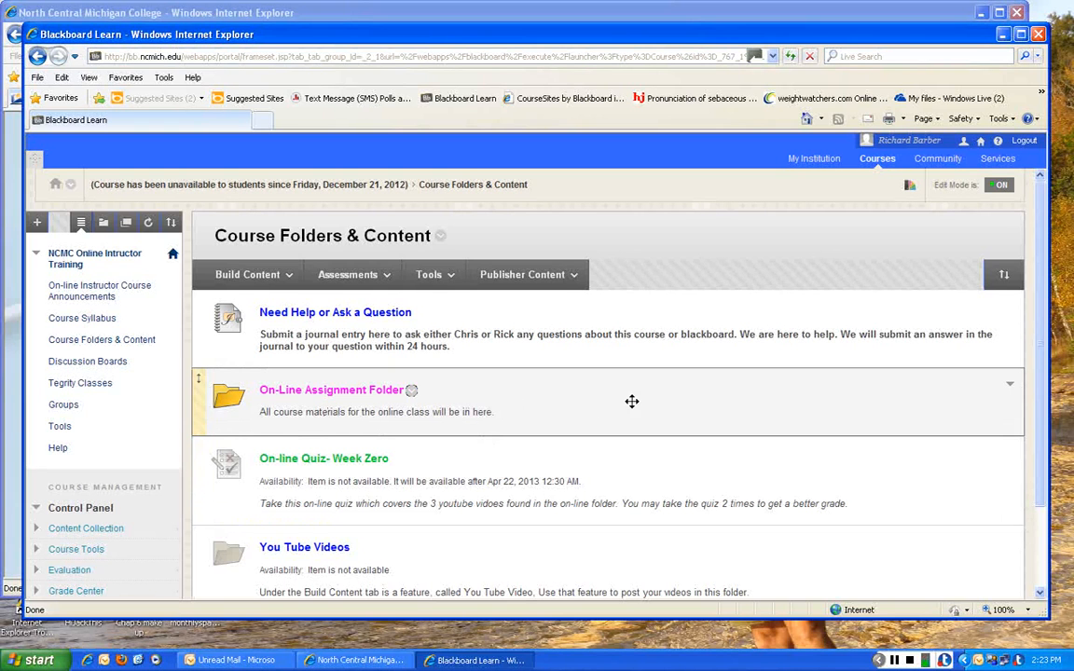
scroll(631, 401, down, 3)
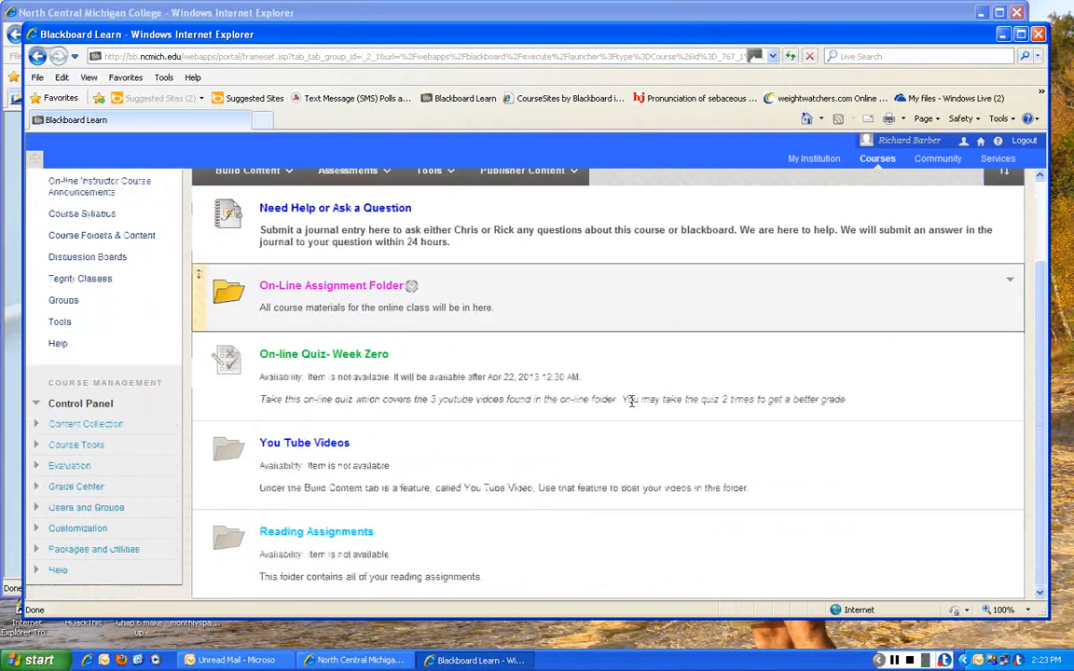
scroll(631, 401, up, 3)
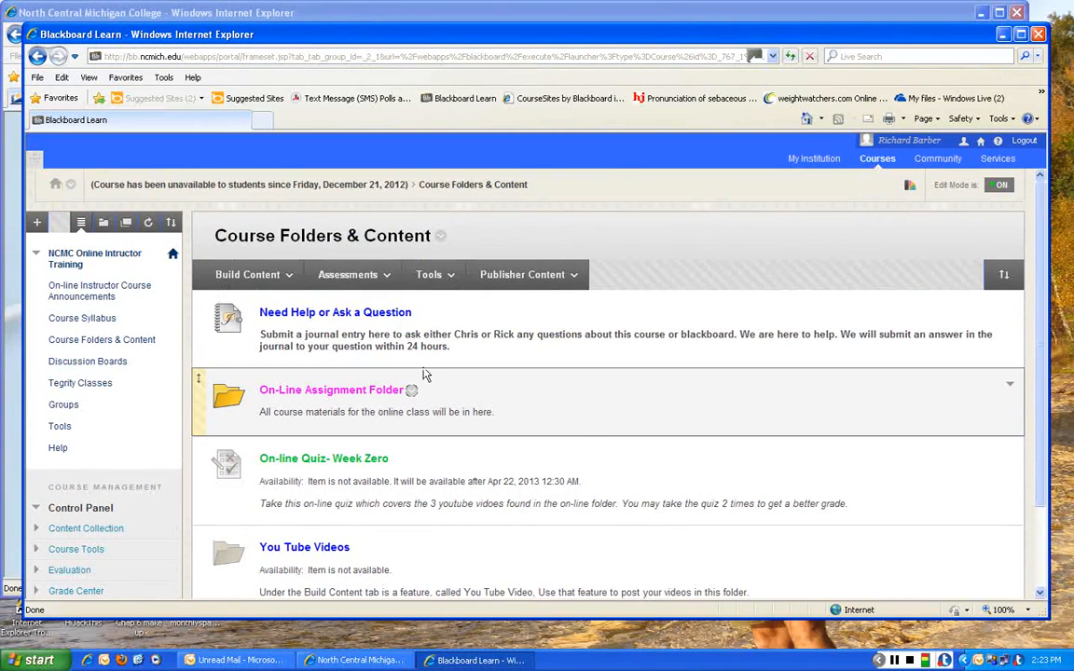
Add a Test assessment to the content area and choose to create a new test.
mouse_move(480, 277)
mouse_move(244, 280)
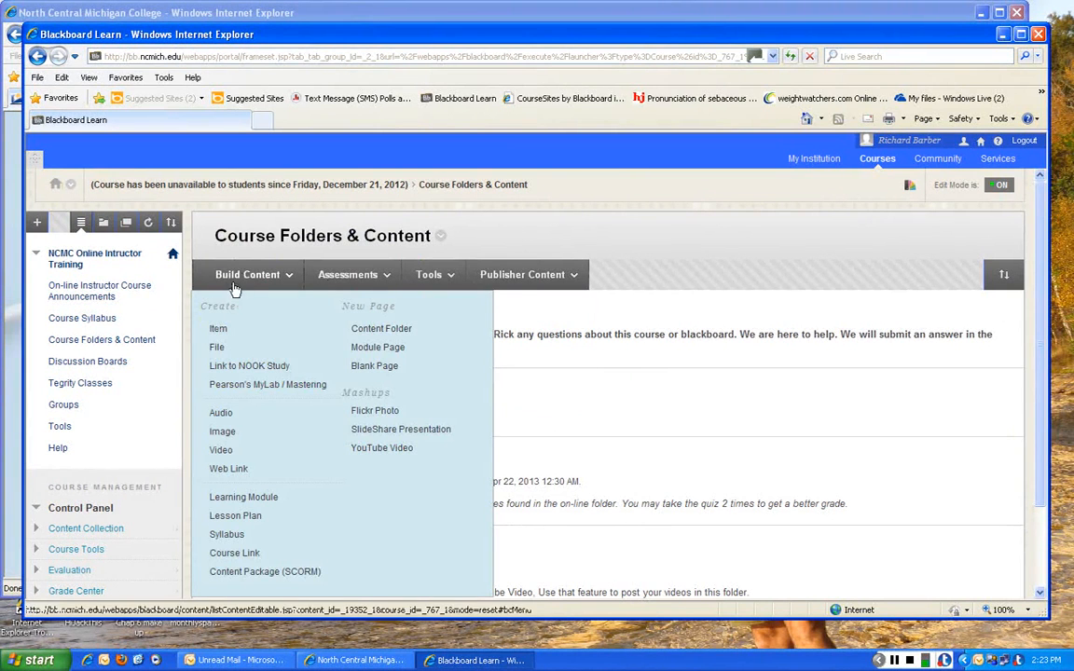
mouse_move(335, 276)
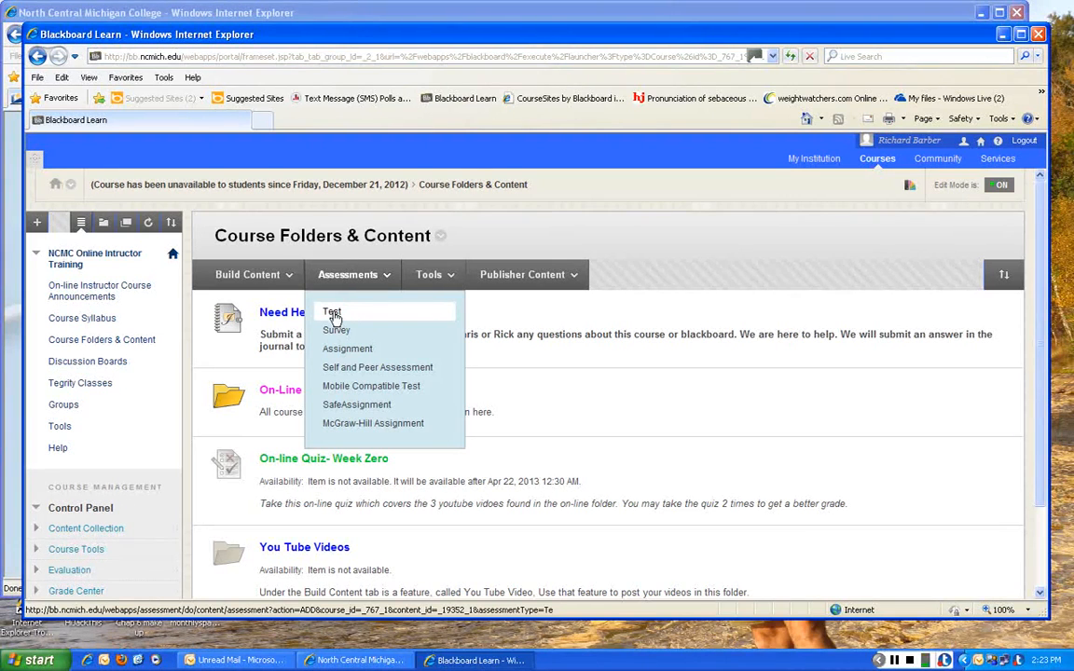
click(334, 317)
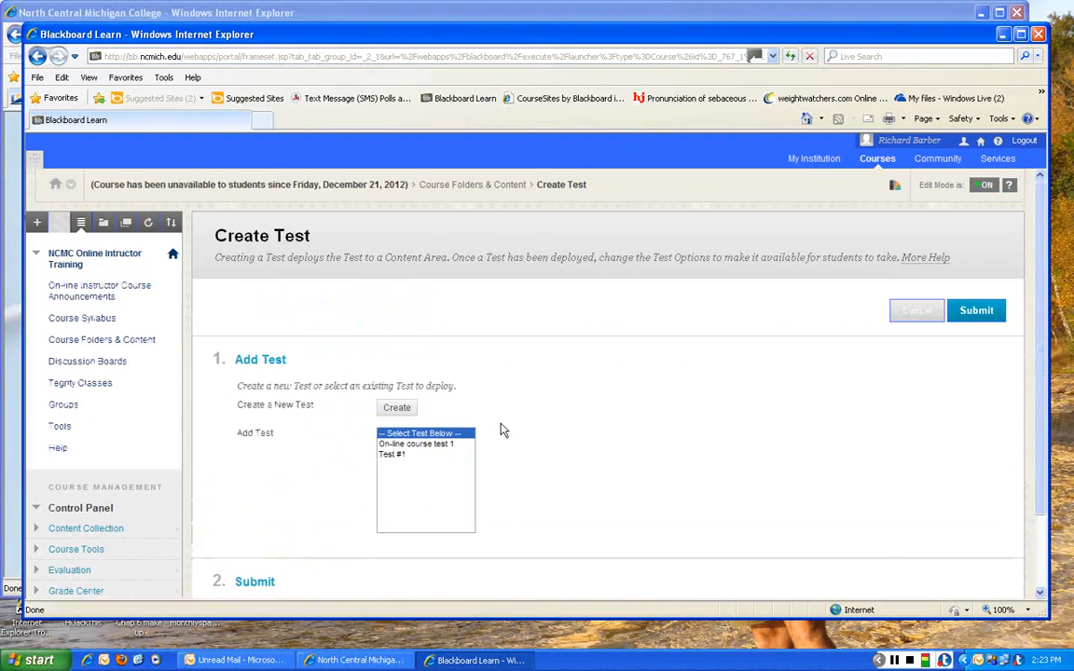
scroll(510, 424, down, 1)
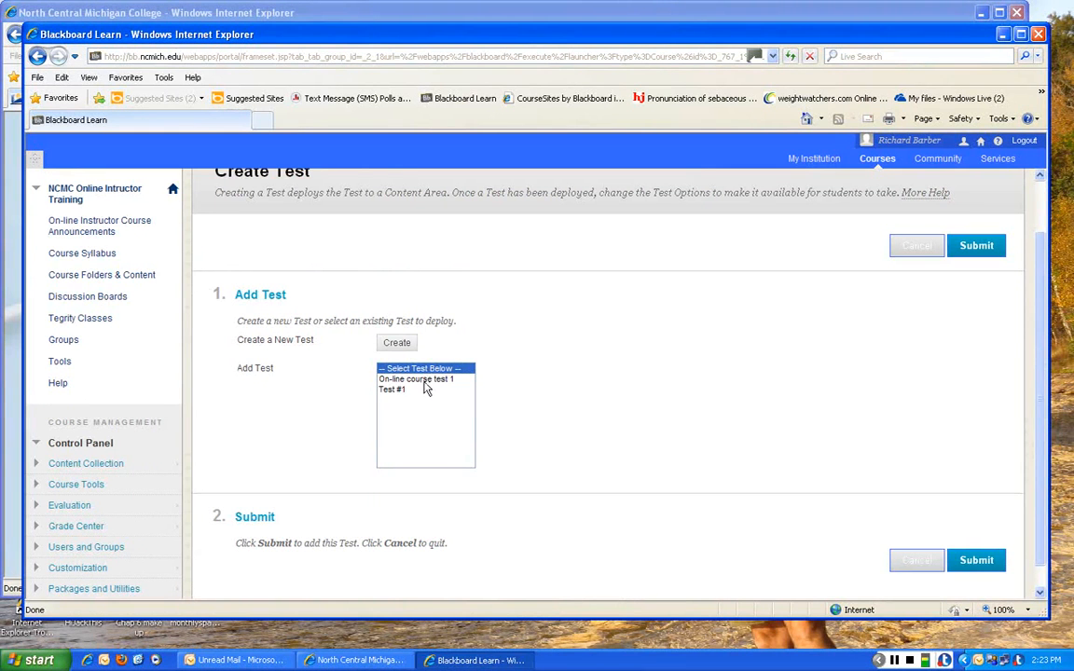
click(397, 343)
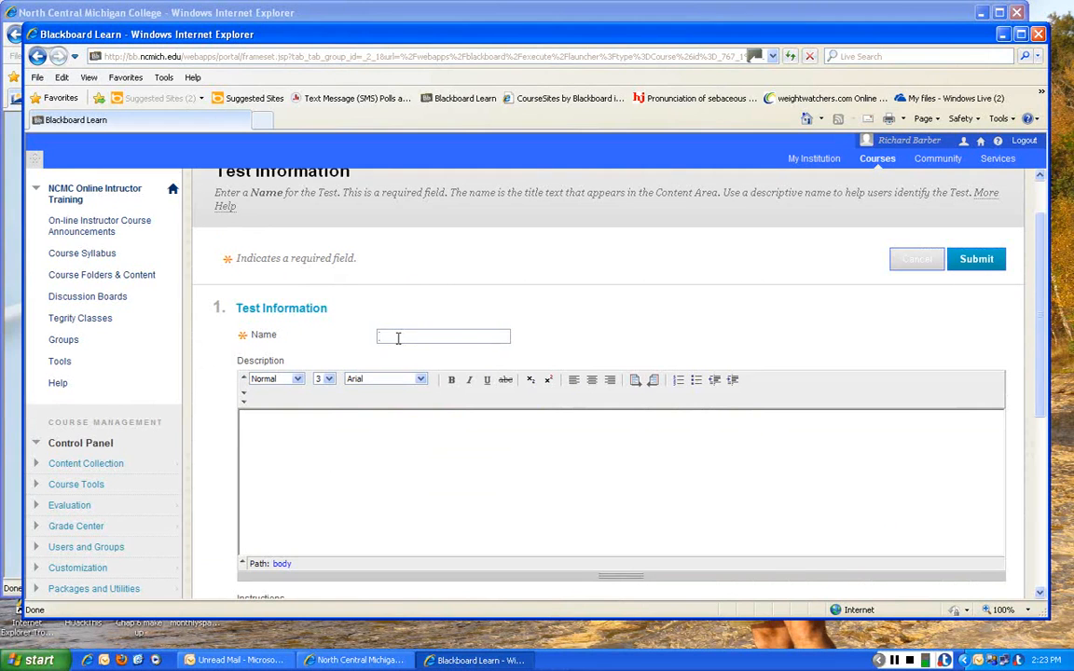
Name the new test "On-line Training Test".
text(Ch)
text(apter)
text(Training)
text( Test)
Enter the test description "This test covers the first 3 weeks of class".
scroll(351, 416, down, 1)
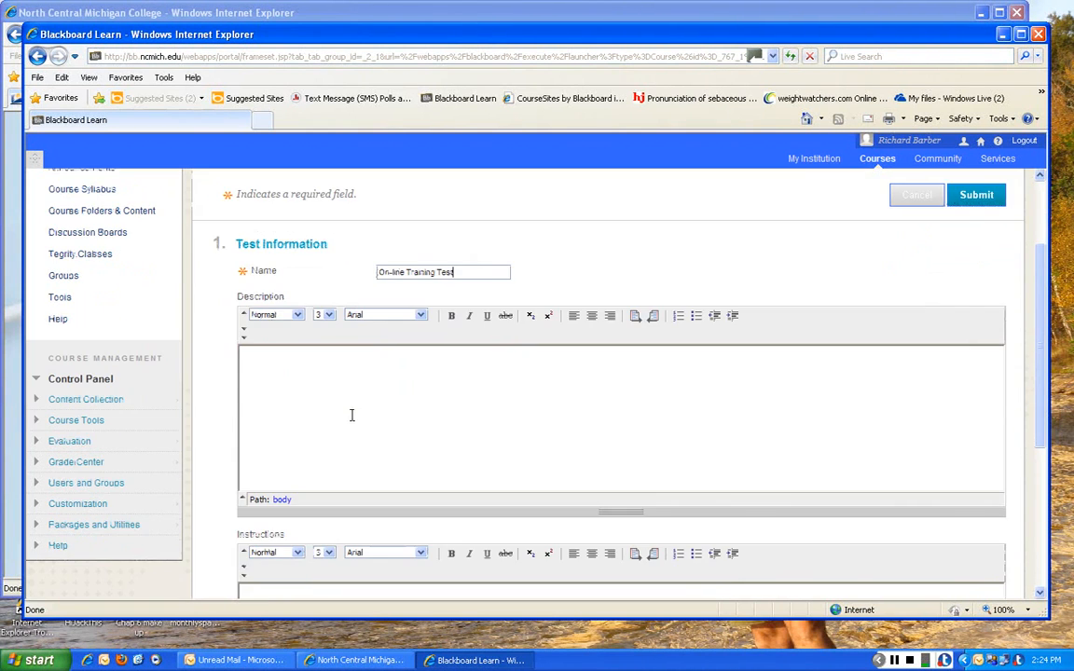
click(252, 363)
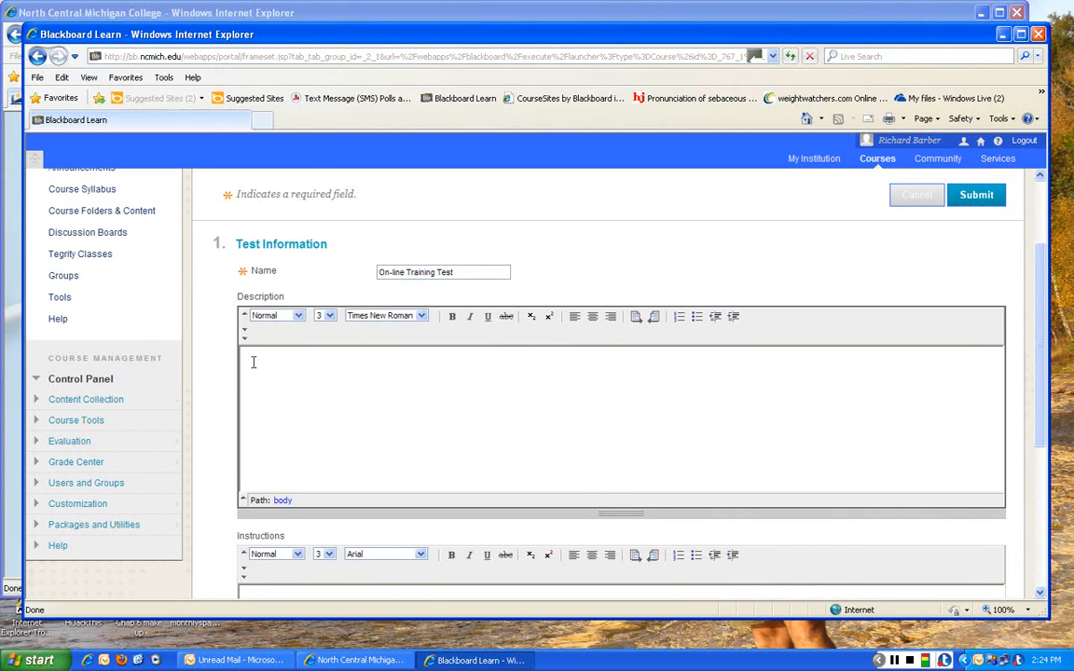
text(This teszt covers the first 3 weeks of class)
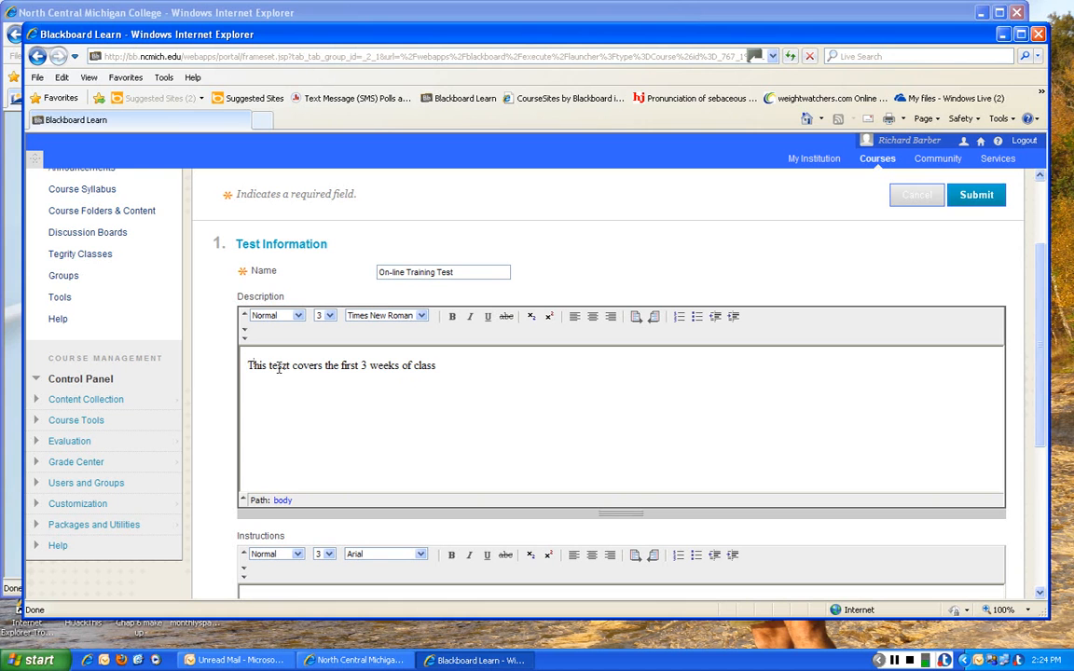
click(281, 365)
key(Delete)
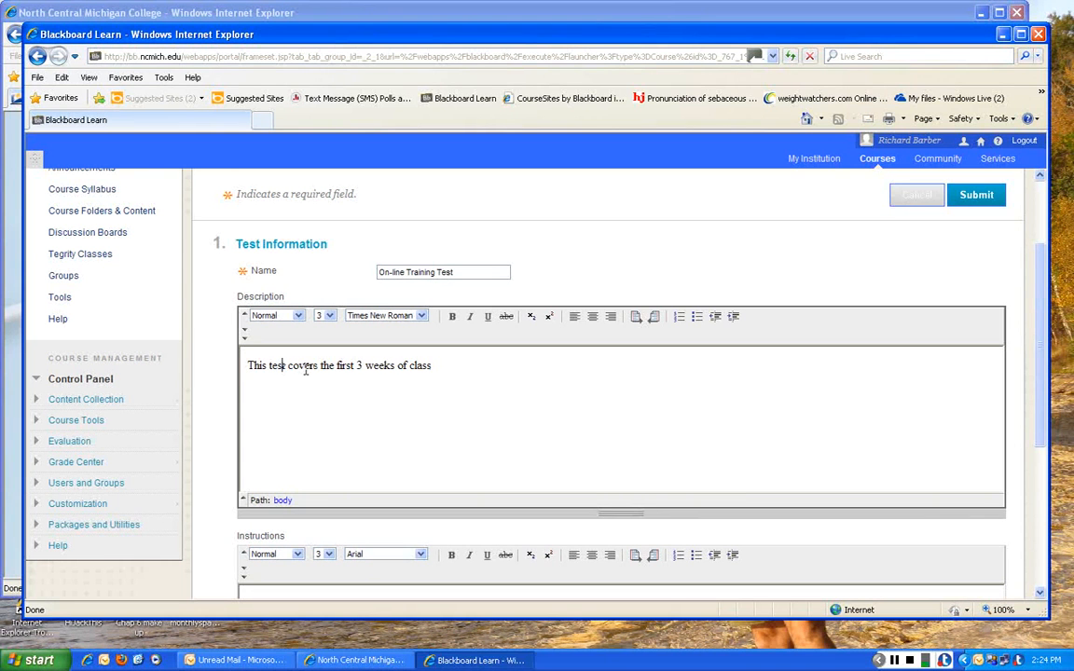
click(433, 365)
Enter the test instructions "This is a multiple answer test.".
scroll(363, 407, down, 1)
scroll(362, 398, down, 2)
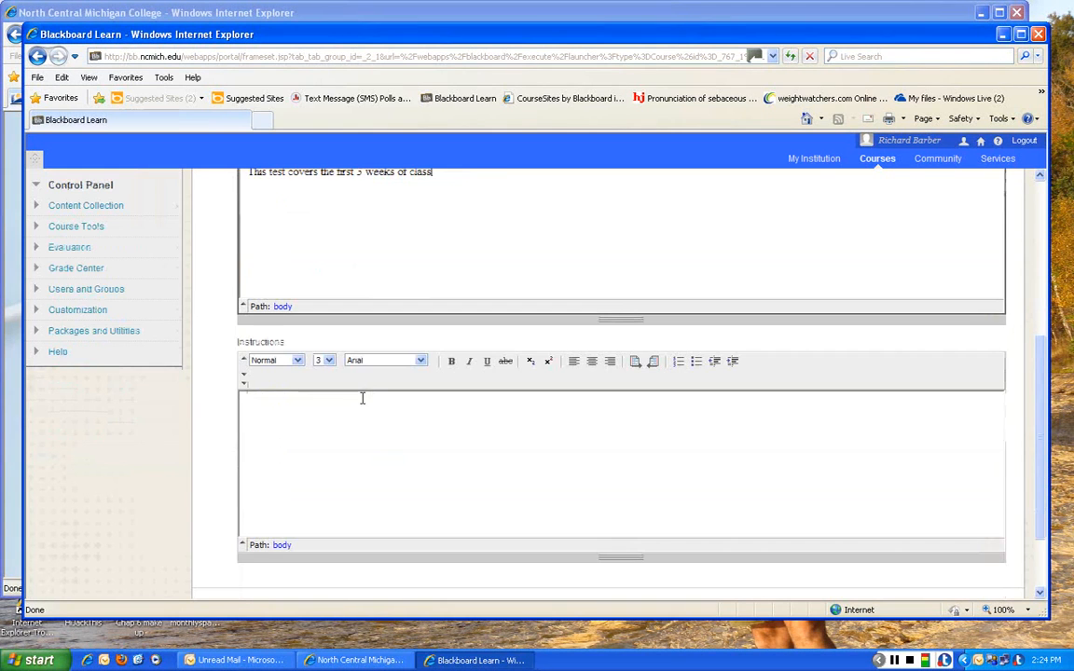
click(252, 402)
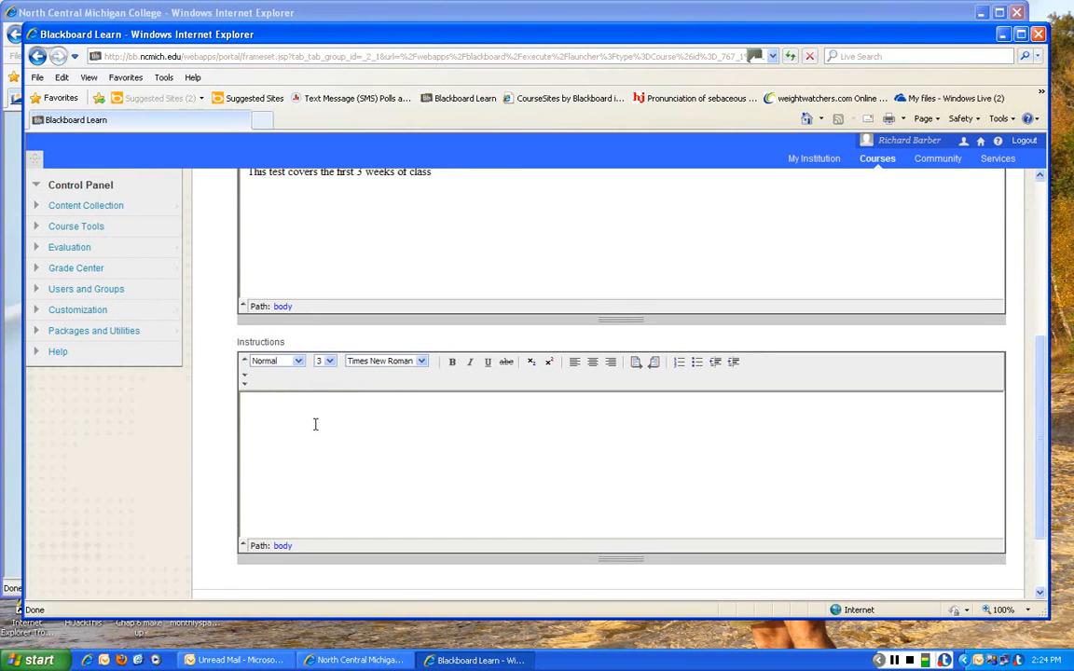
text(this a)
key(BackSpace)
text(is a mu)
text(ltiple)
text( answer t)
text(ext)
key(BackSpace)
key(BackSpace)
text(st.)
click(246, 410)
key(Delete)
text(T)
click(406, 426)
Submit the test information to create the test.
scroll(472, 456, down, 2)
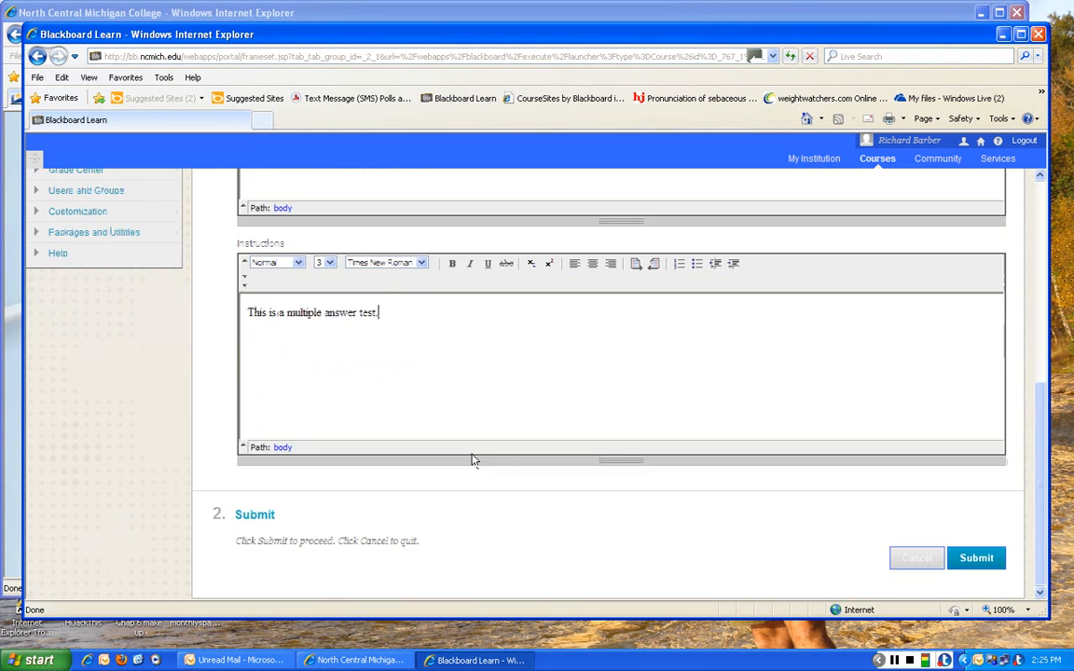
scroll(507, 373, up, 2)
scroll(509, 312, down, 1)
scroll(510, 372, down, 1)
click(976, 558)
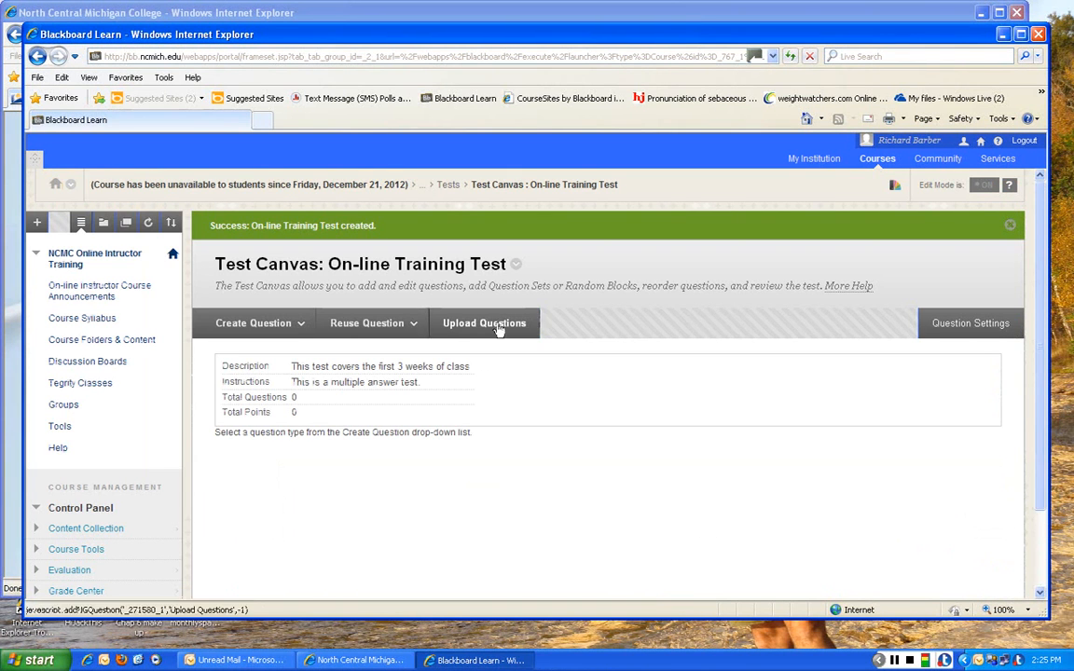
Create a question of type Multiple Choice in the On-line Training Test.
click(261, 326)
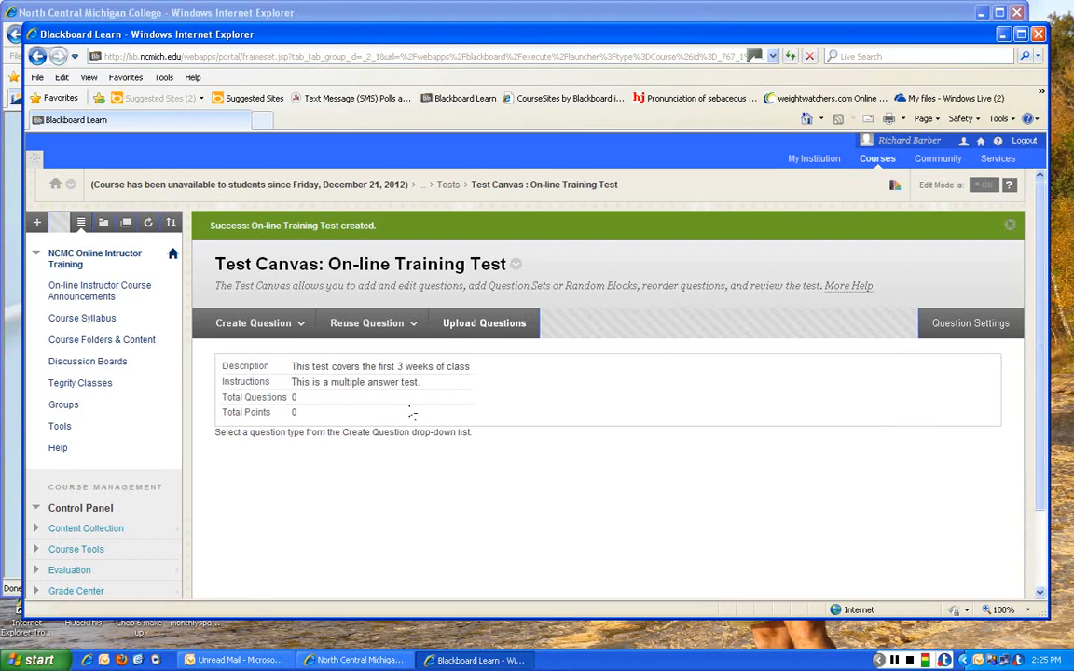
click(224, 321)
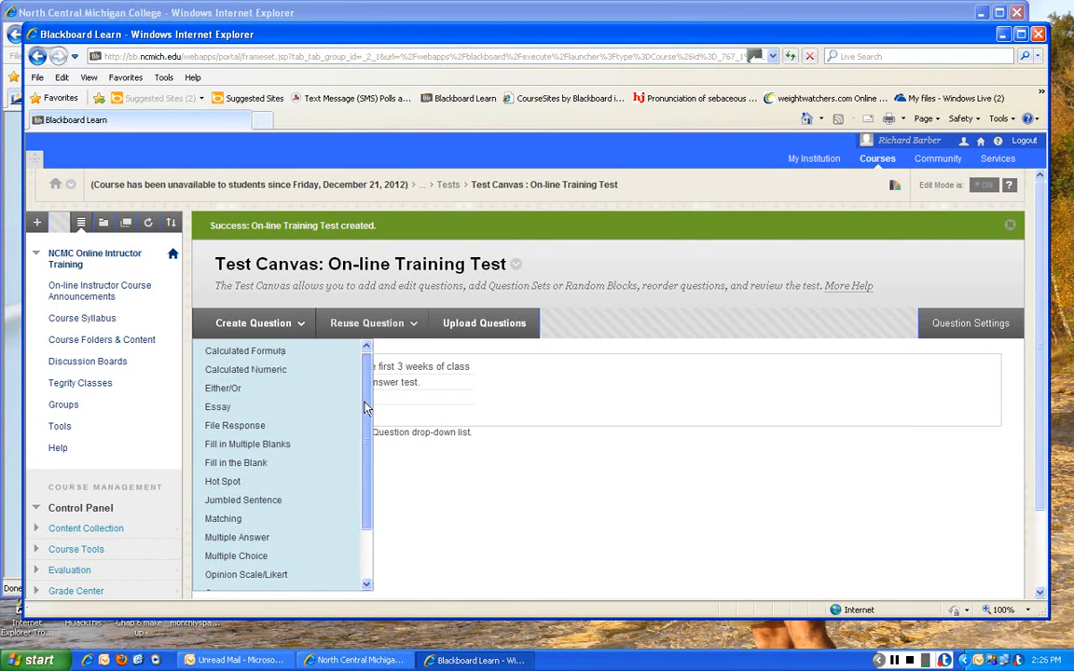
scroll(365, 428, down, 1)
drag(365, 428, 357, 466)
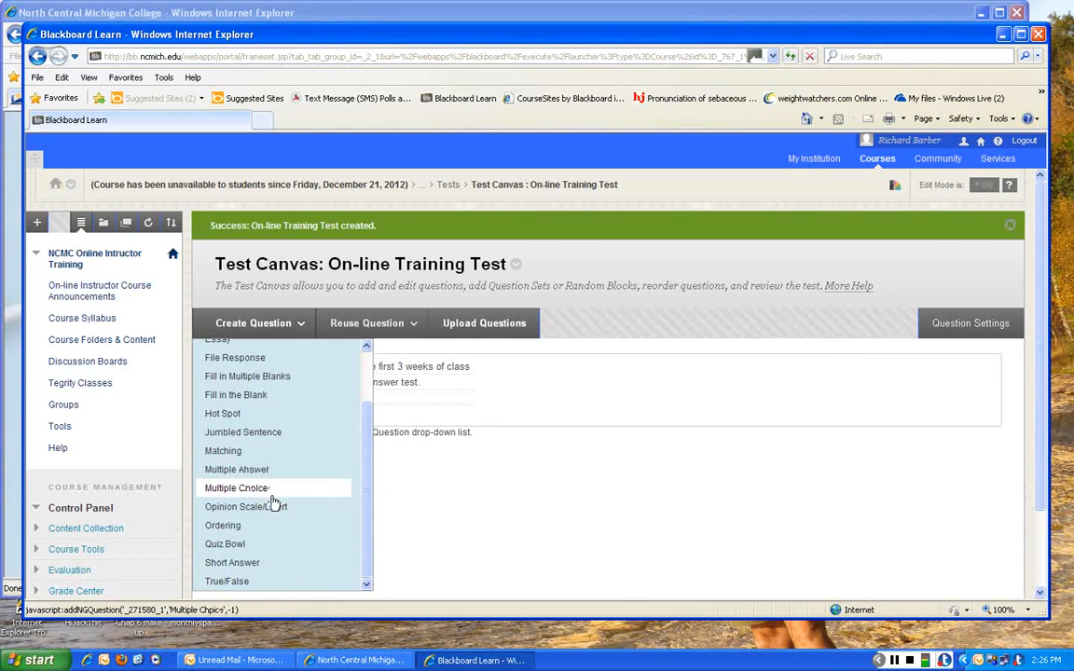
click(240, 488)
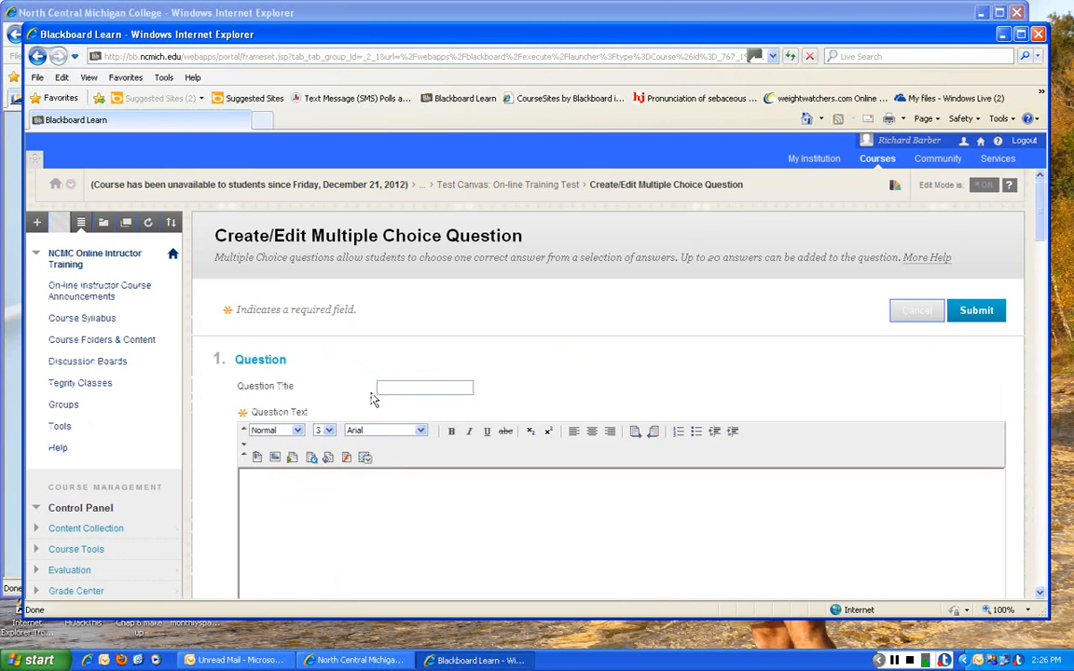
Title the question 1 and enter the question text "Earth is the ______ planet from the sun".
text(1)
scroll(378, 484, down, 1)
scroll(378, 485, down, 3)
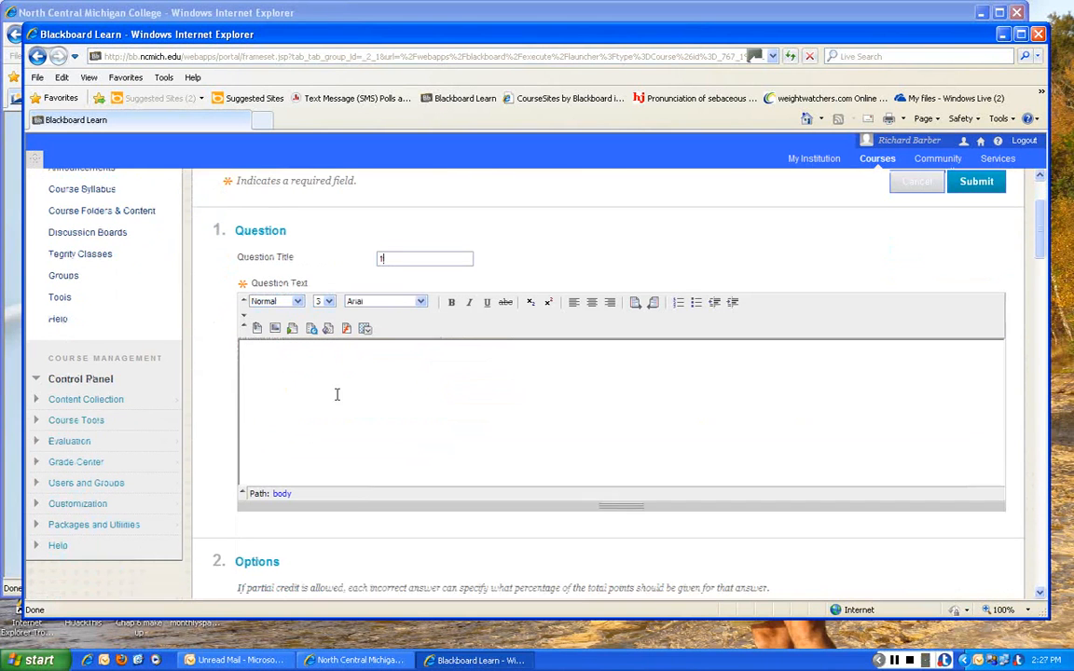
click(254, 360)
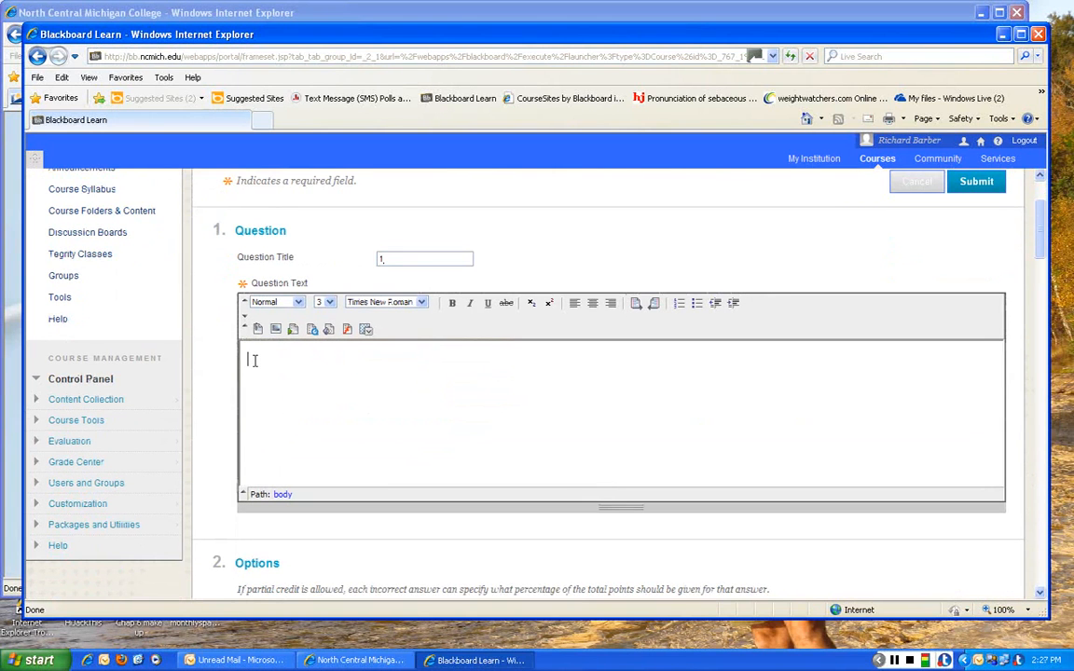
text(Earth is the _____ planet fr)
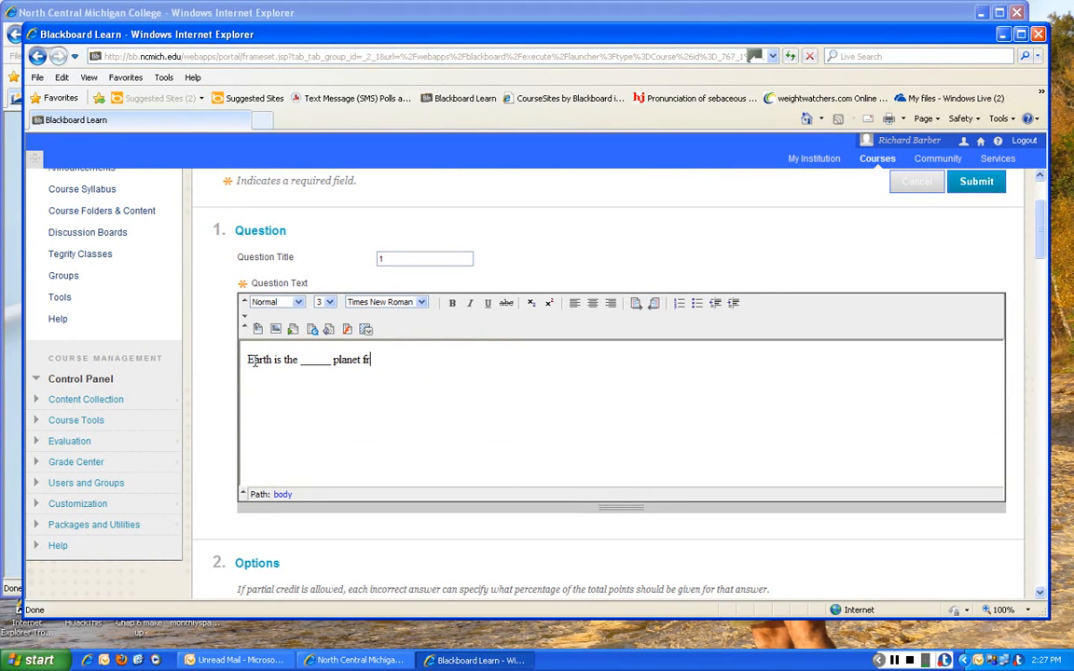
text(om the sun.)
key(BackSpace)
key(BackSpace)
text(n)
Set the question options to Uppercase Letters (A, B, C) numbering and Vertical orientation, with answers shown in random order.
scroll(412, 377, down, 4)
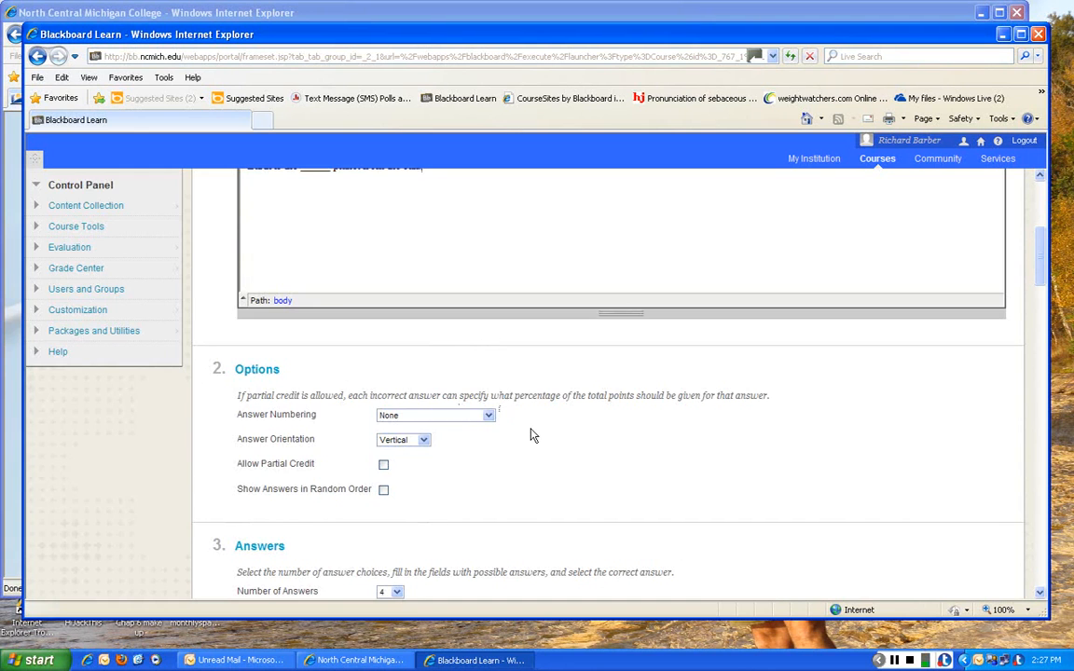
scroll(531, 435, down, 1)
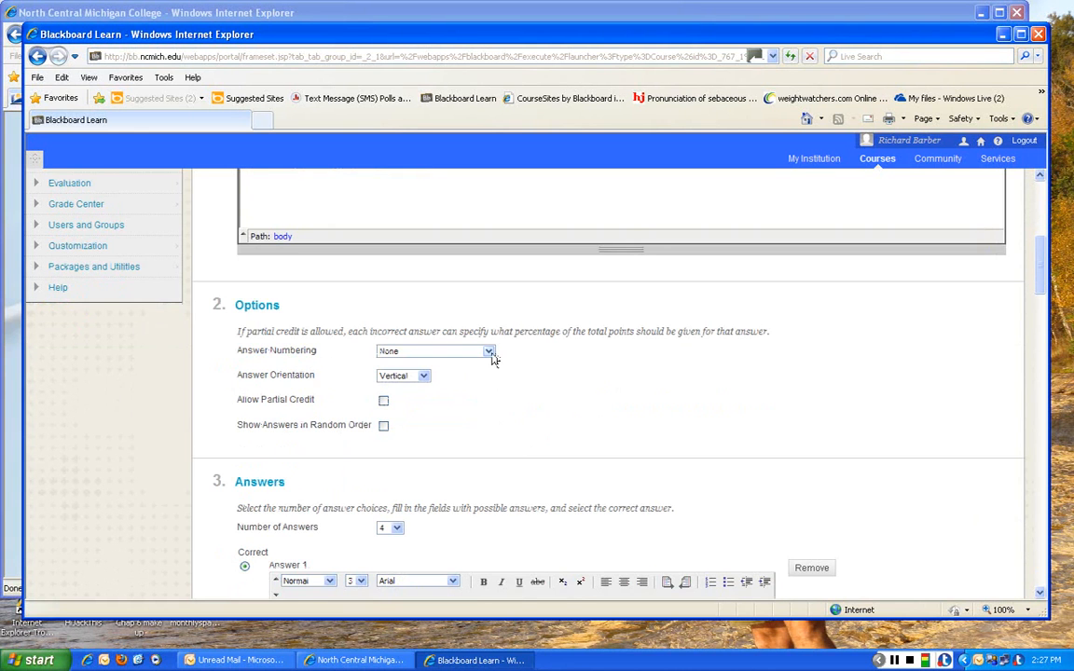
click(492, 355)
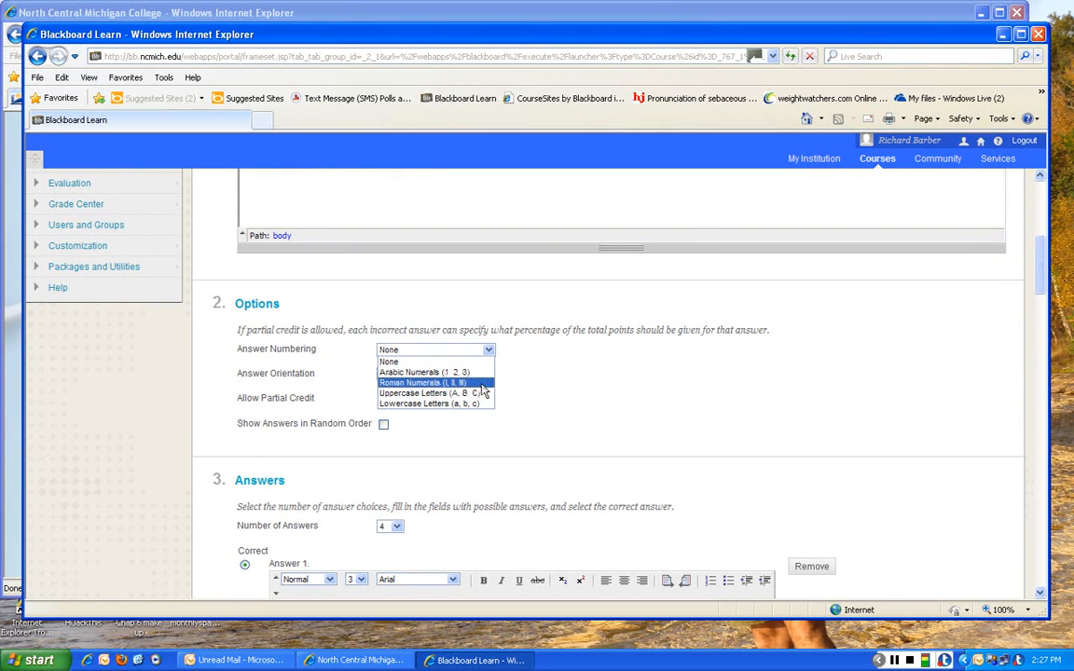
click(464, 395)
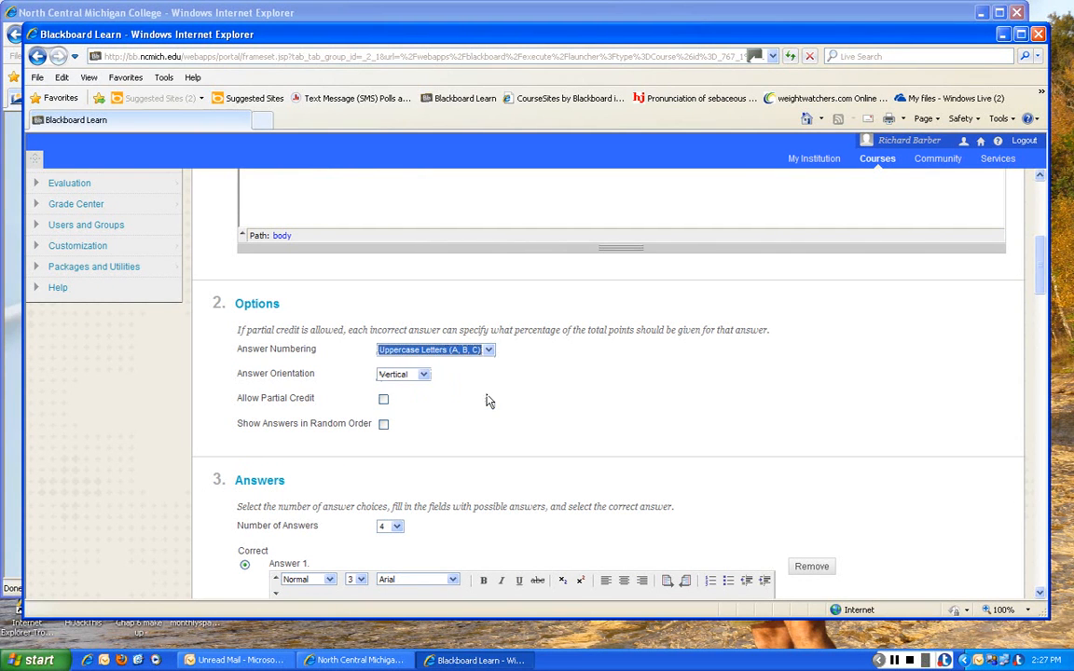
click(423, 375)
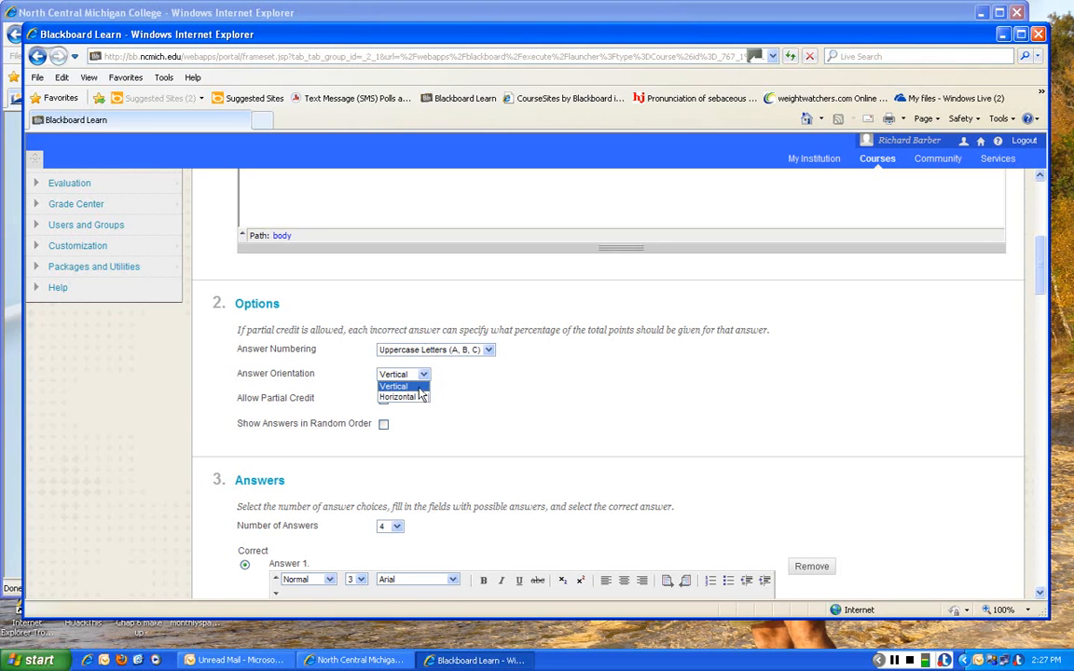
click(419, 387)
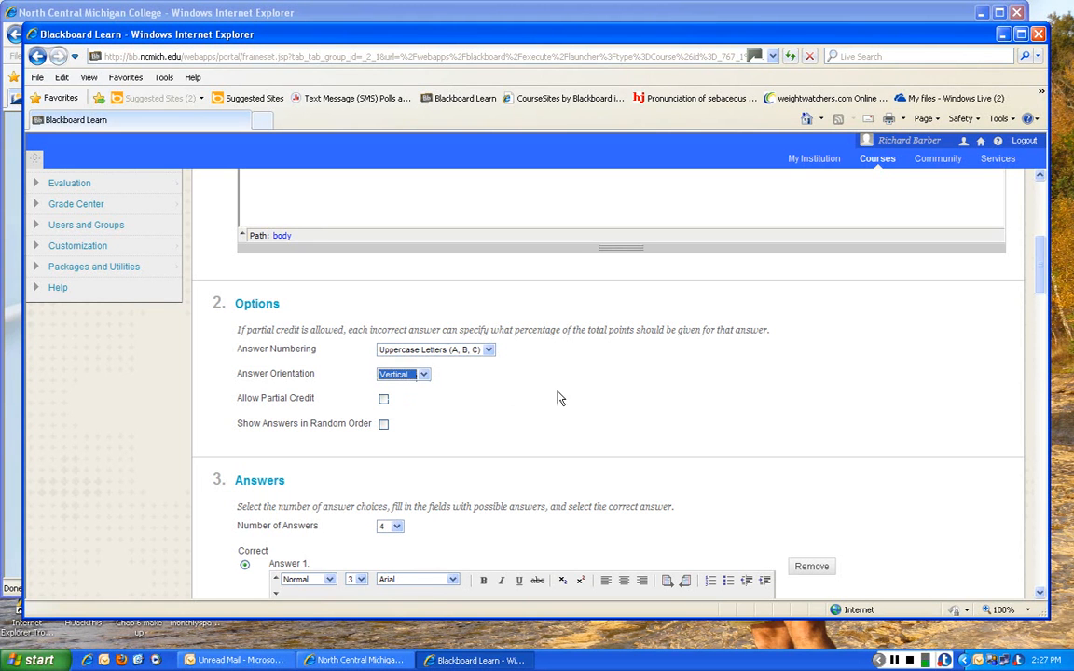
click(383, 425)
Set the number of answers for the question to 4.
scroll(489, 425, down, 3)
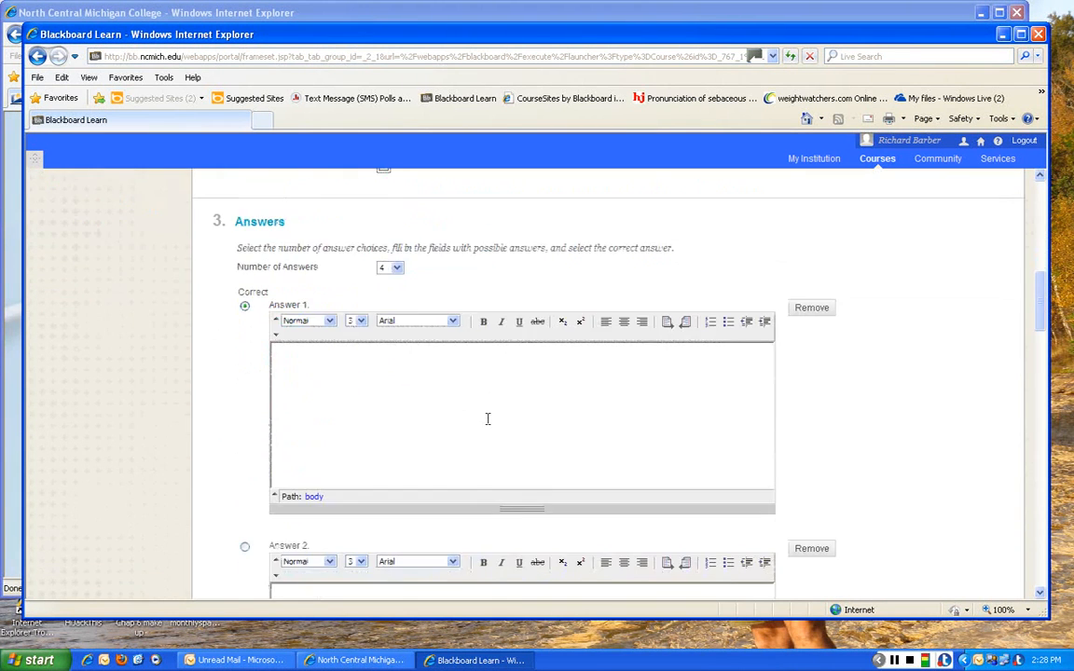
scroll(487, 419, up, 1)
scroll(489, 424, up, 1)
scroll(489, 427, down, 2)
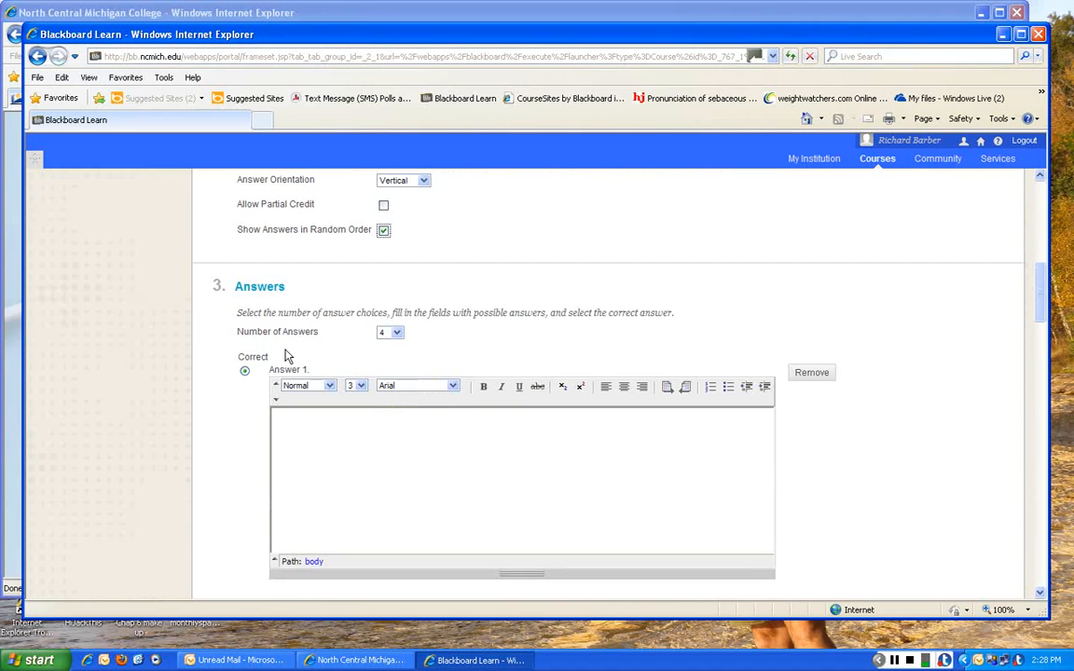
click(397, 334)
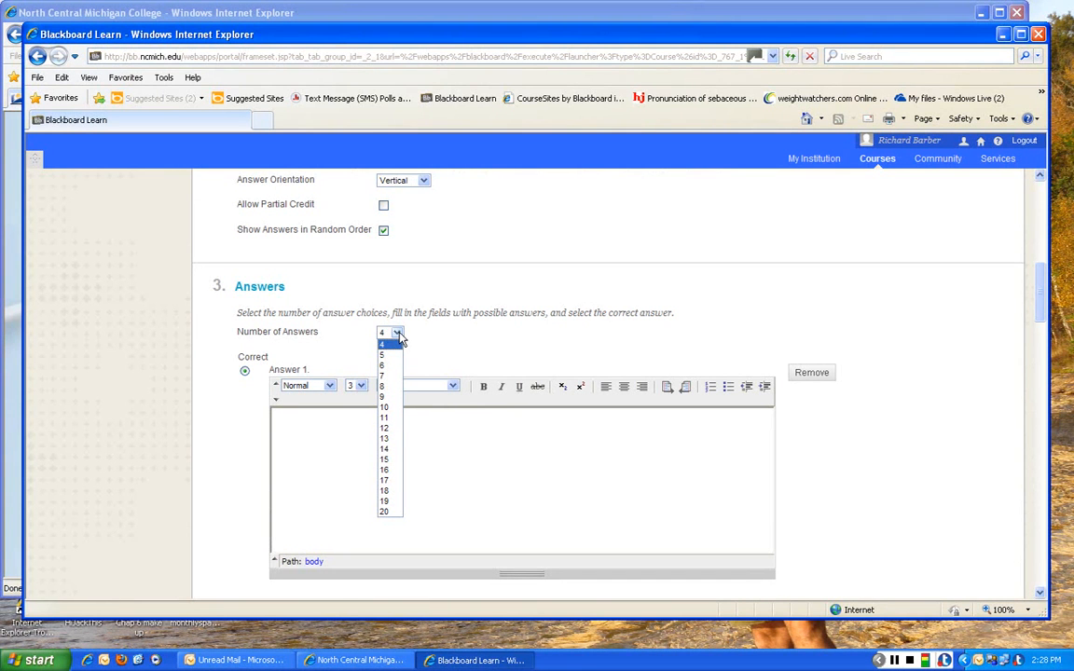
click(399, 340)
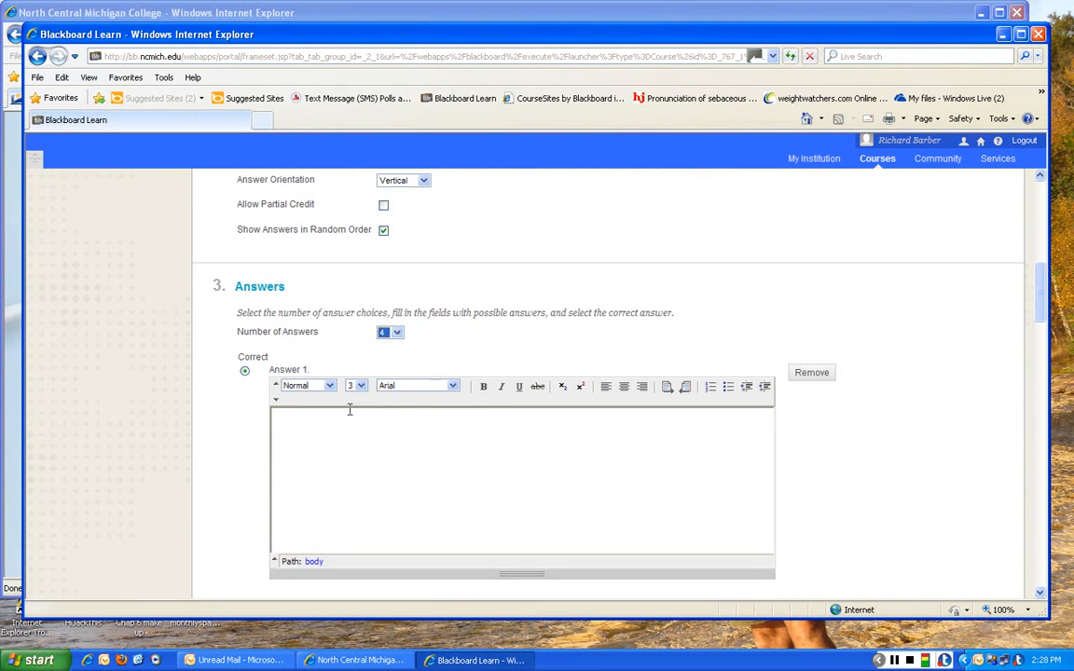
Enter "first" as the text of Answer 1.
click(284, 427)
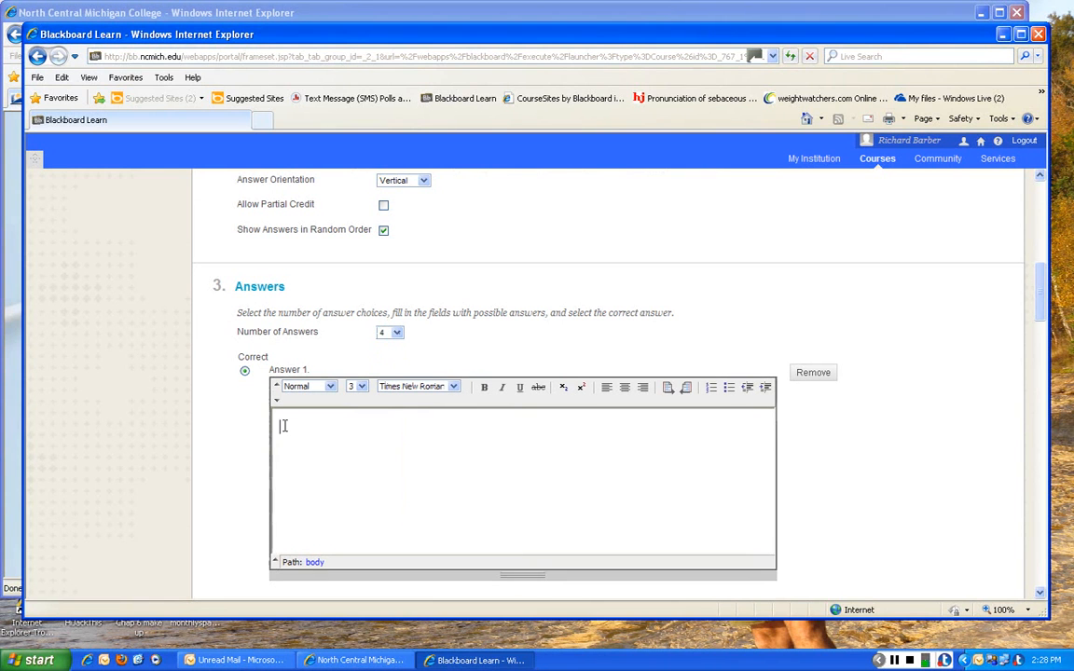
text(first)
key(BackSpace)
key(BackSpace)
key(BackSpace)
text(rst)
Enter "second", "third" and "fourth" as the texts of Answers 2, 3 and 4.
scroll(298, 434, down, 3)
click(288, 479)
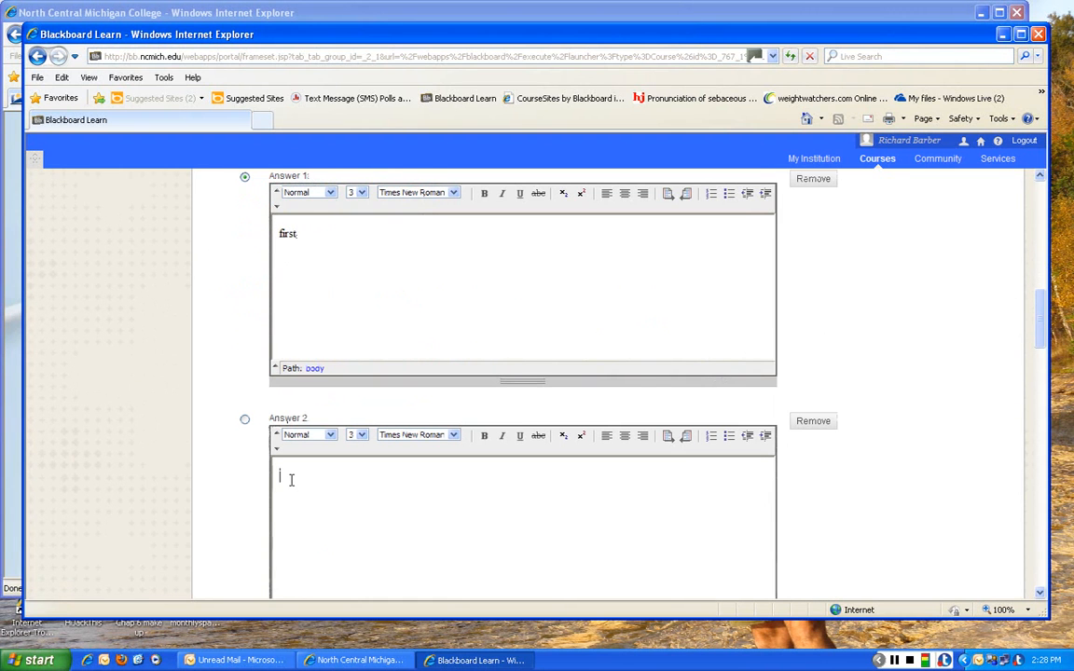
text(second)
scroll(290, 481, down, 5)
click(285, 403)
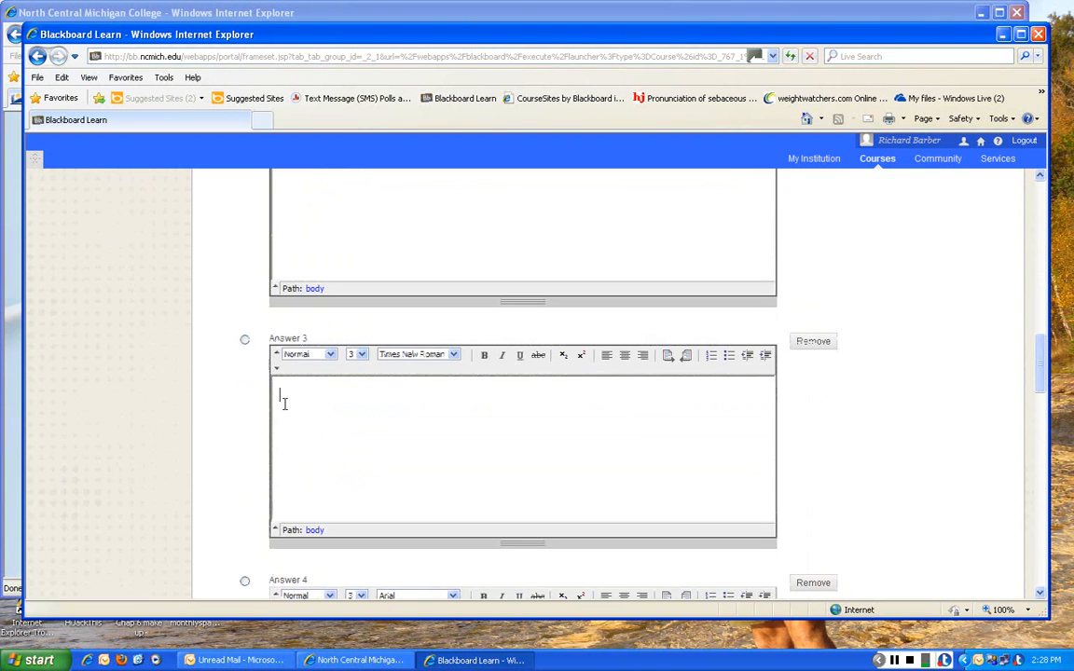
text(third)
scroll(285, 403, down, 3)
click(297, 441)
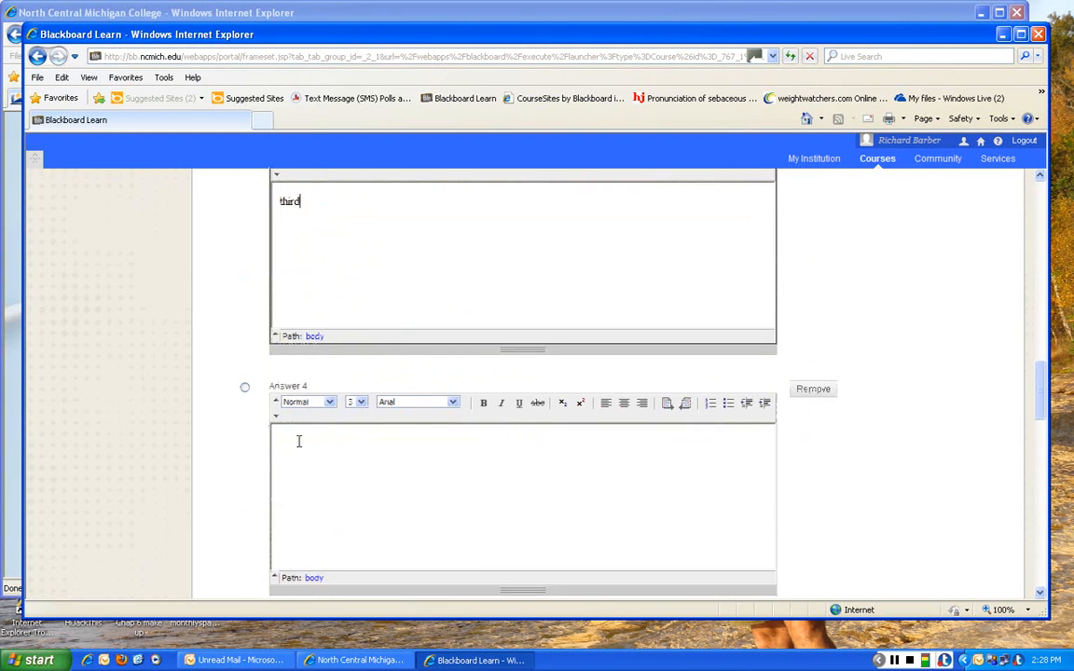
text(fourth)
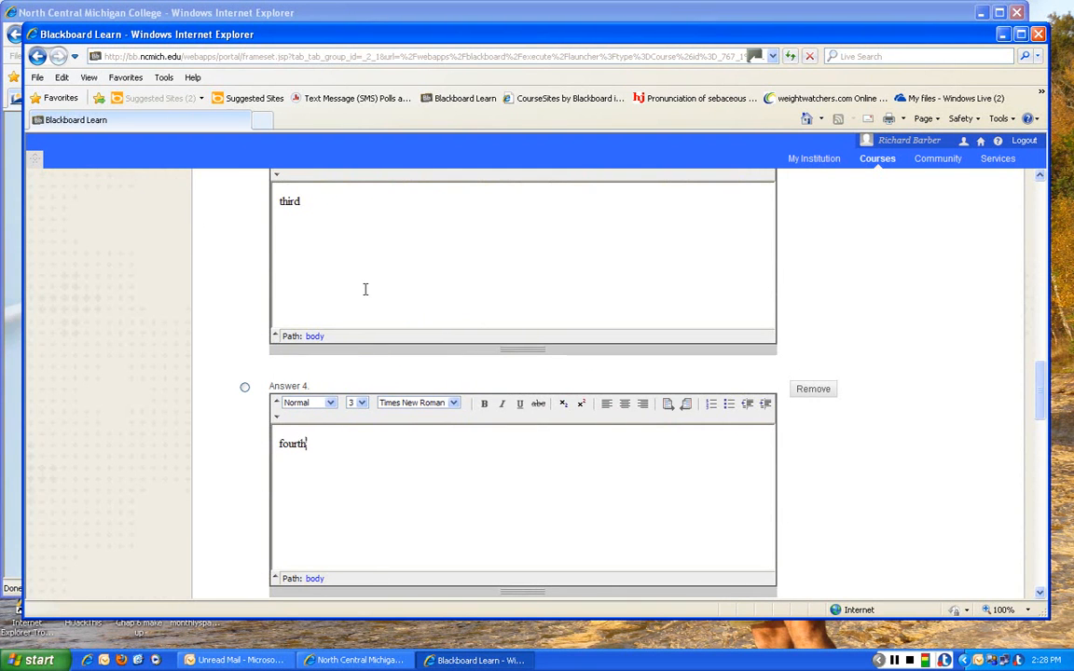
Mark Answer 3, "third", as the correct answer to the question.
scroll(366, 289, up, 5)
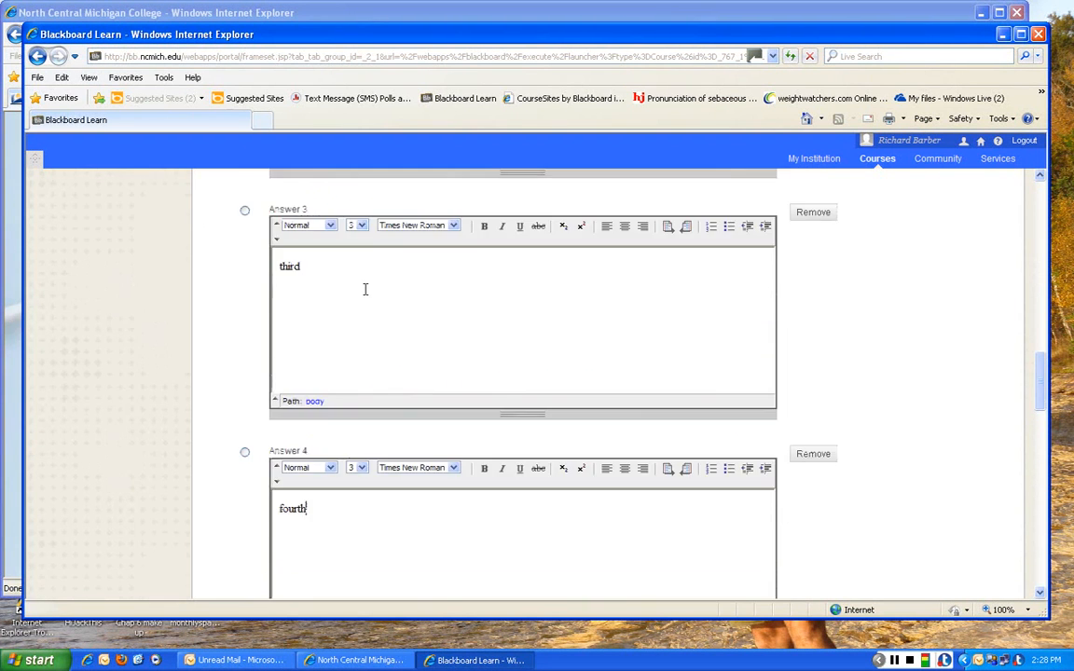
scroll(366, 289, down, 1)
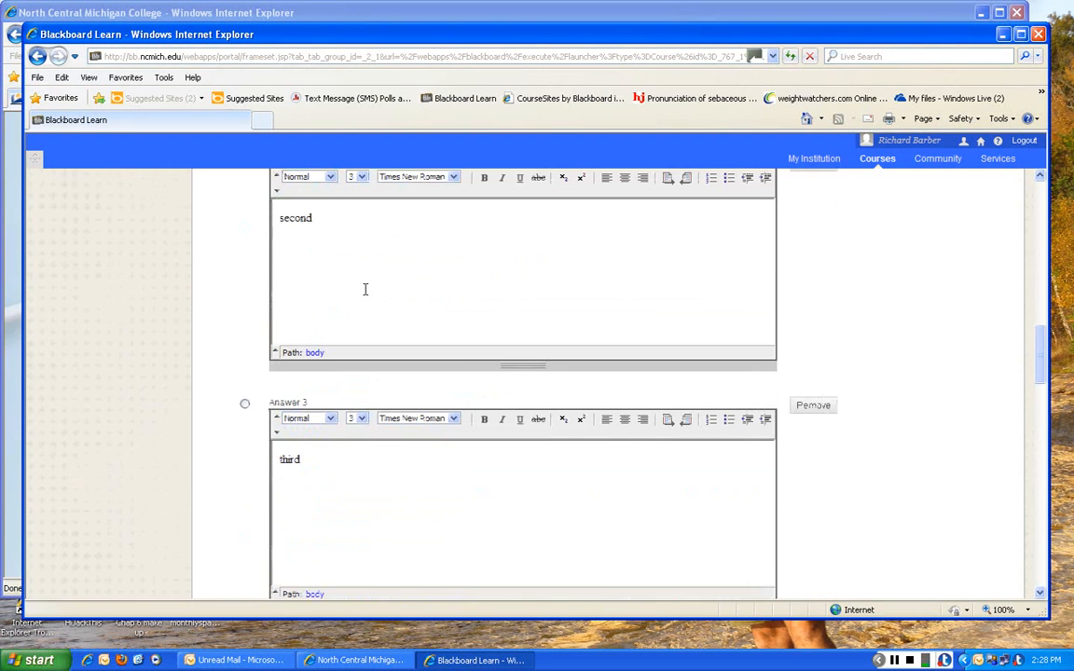
click(244, 406)
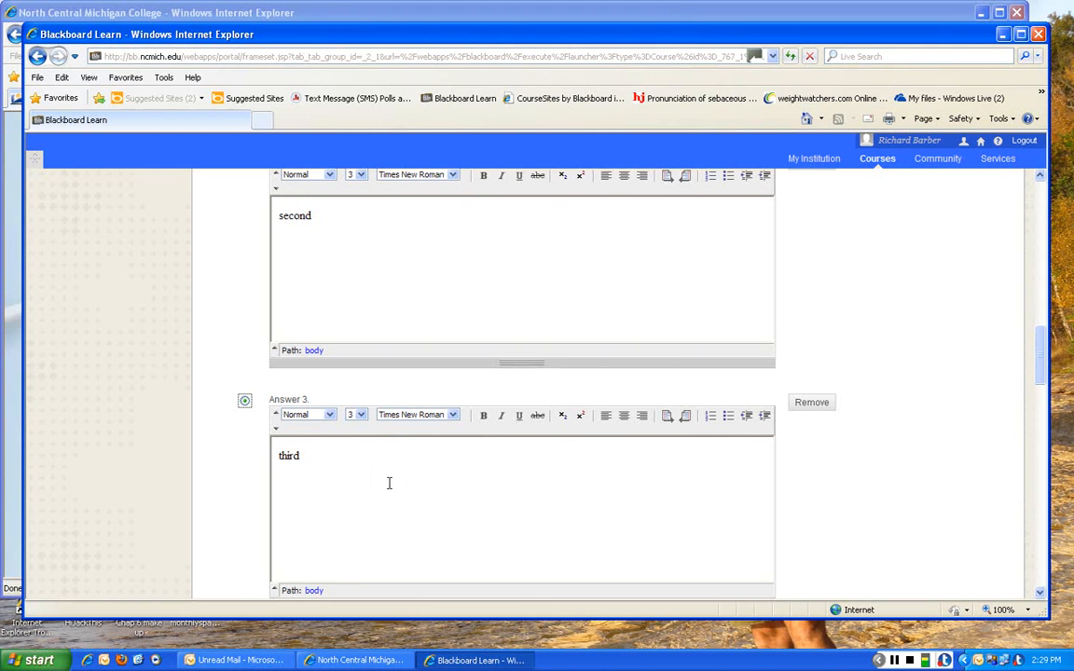
Enter "good job!" as the question's correct response feedback.
scroll(389, 482, down, 7)
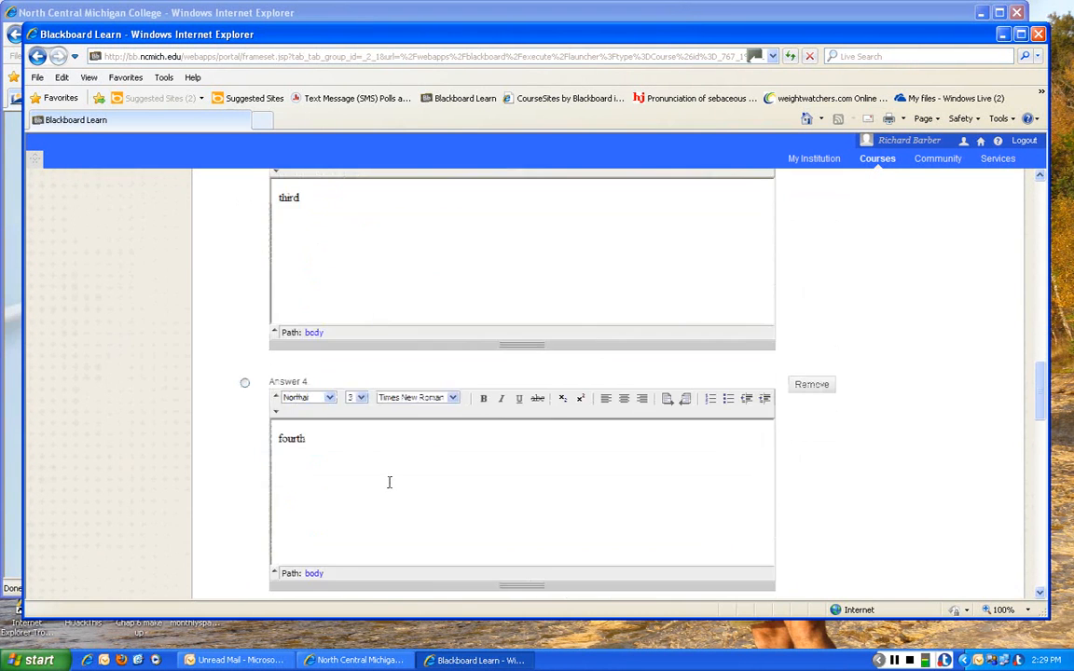
scroll(389, 482, down, 2)
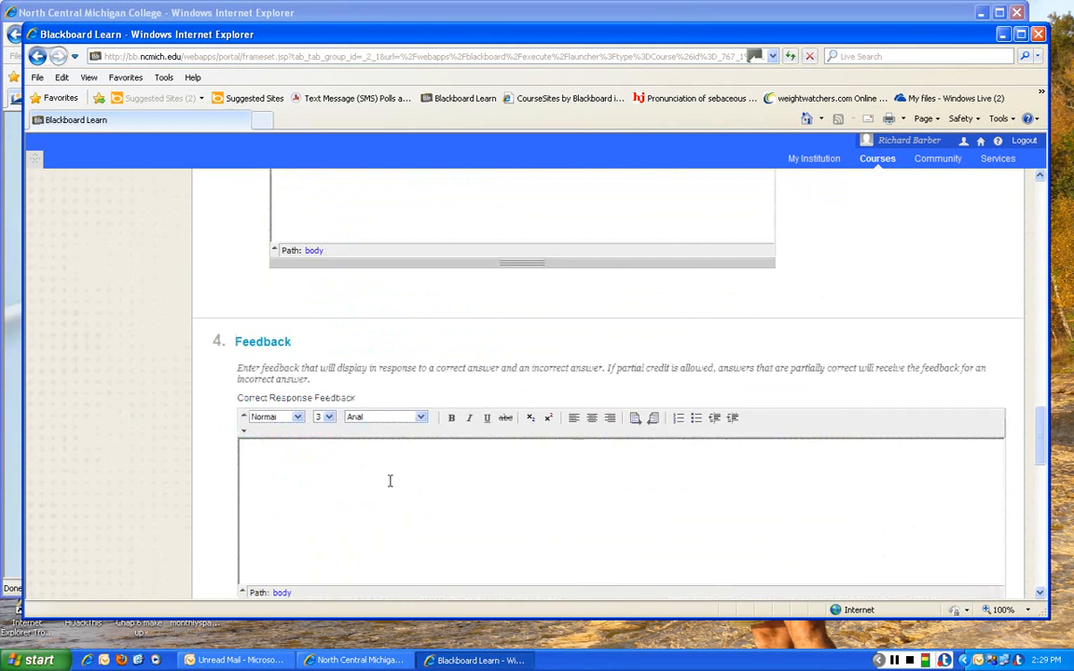
scroll(388, 482, down, 2)
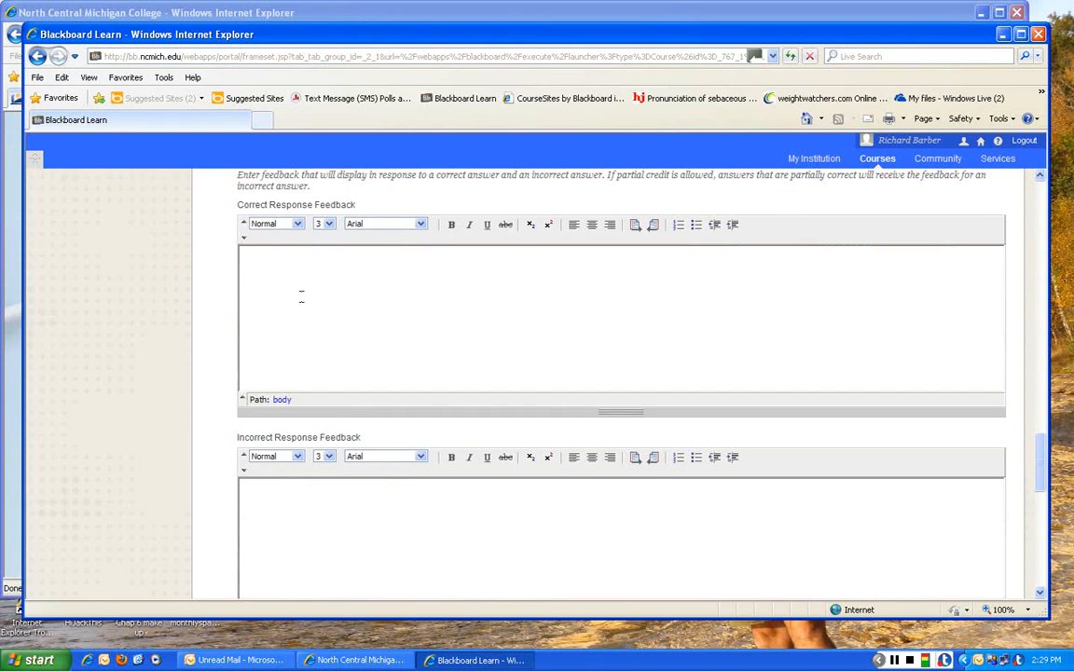
click(260, 264)
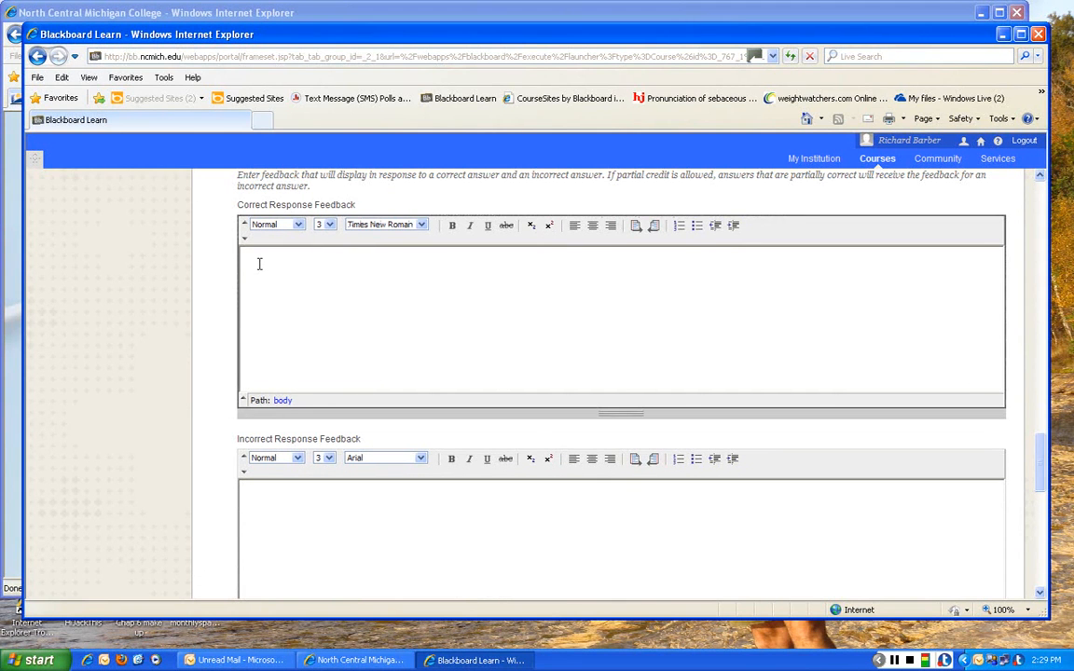
text(good job!)
Enter "Sorry wrong answer try again." as the question's incorrect response feedback.
scroll(342, 326, down, 3)
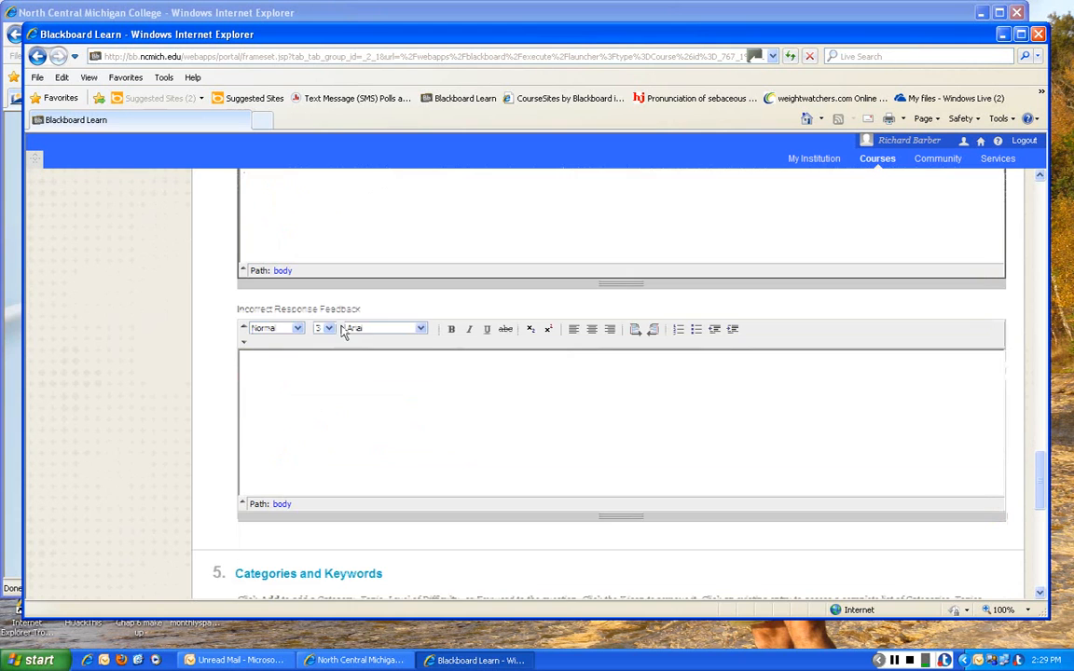
click(259, 367)
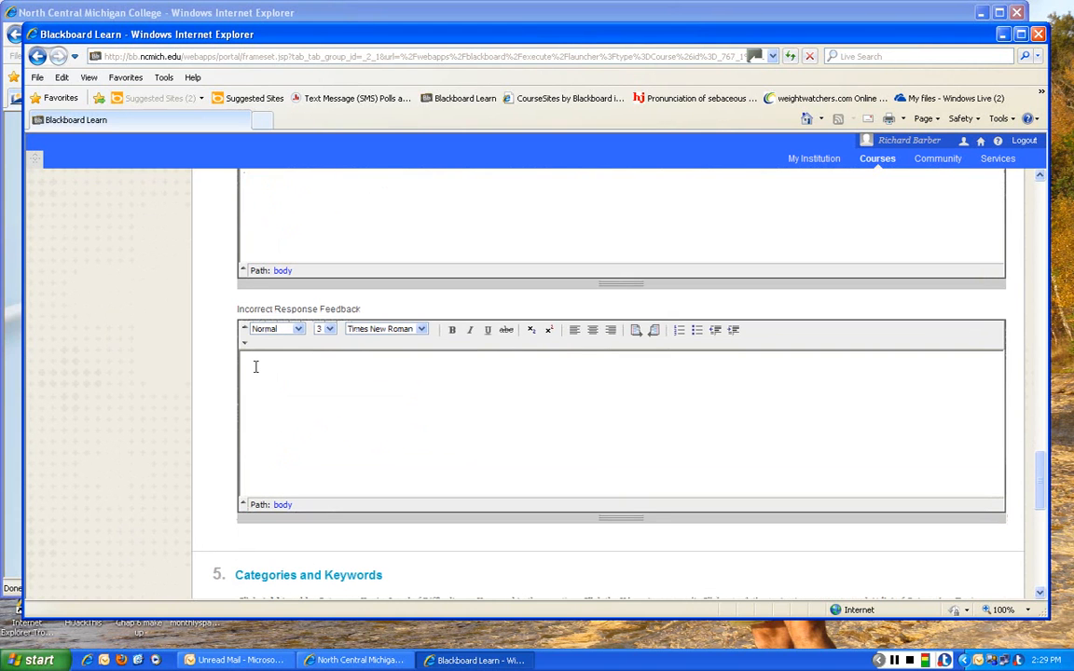
text(Sorry wrong answer try again)
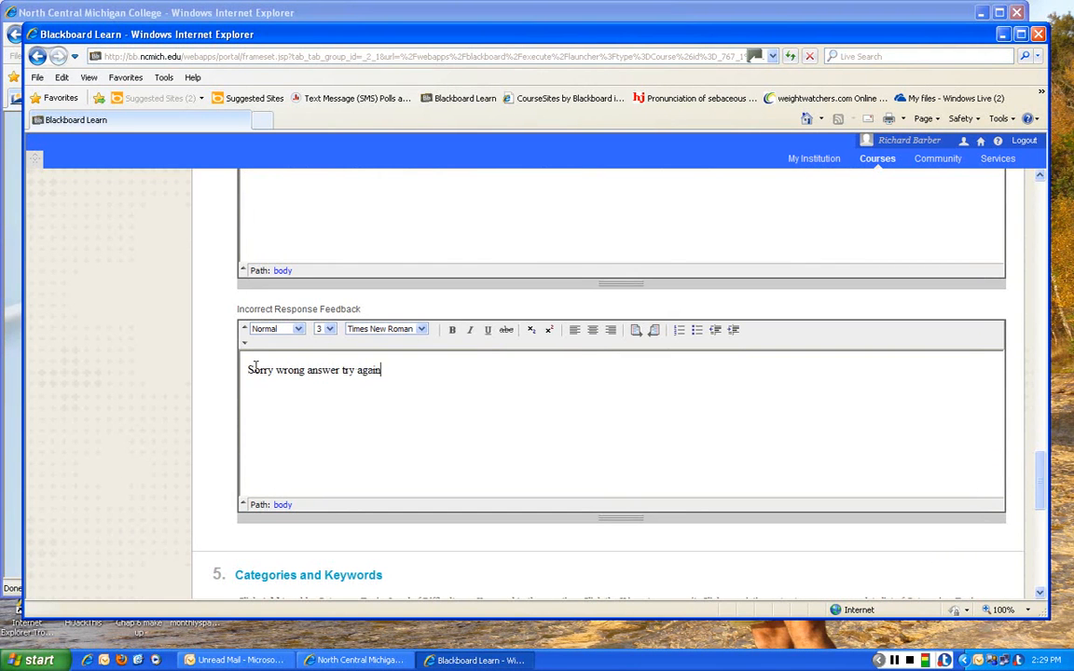
text(.)
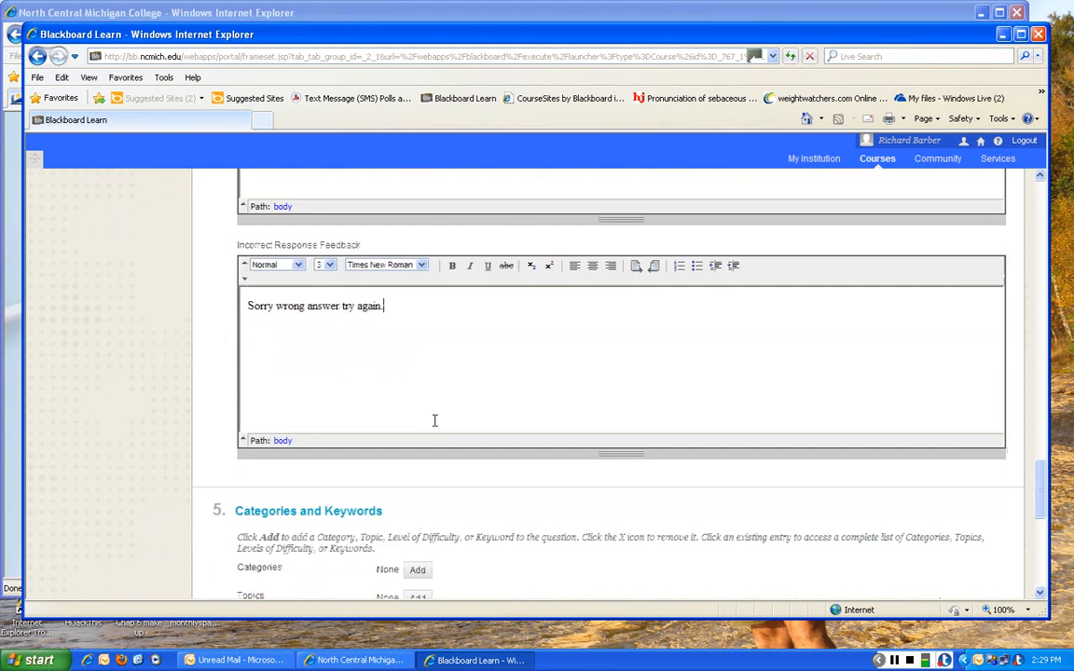
Review the feedback, leave the categories, keywords and instructor notes empty, and submit the question to the test.
scroll(434, 418, up, 3)
scroll(434, 418, down, 4)
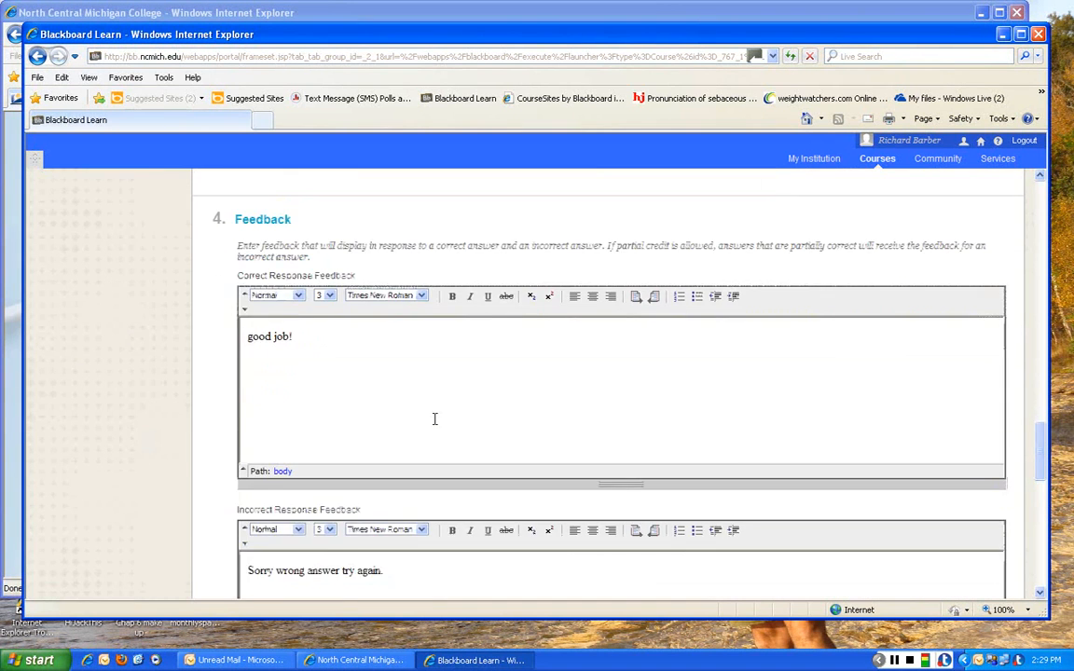
scroll(435, 419, down, 1)
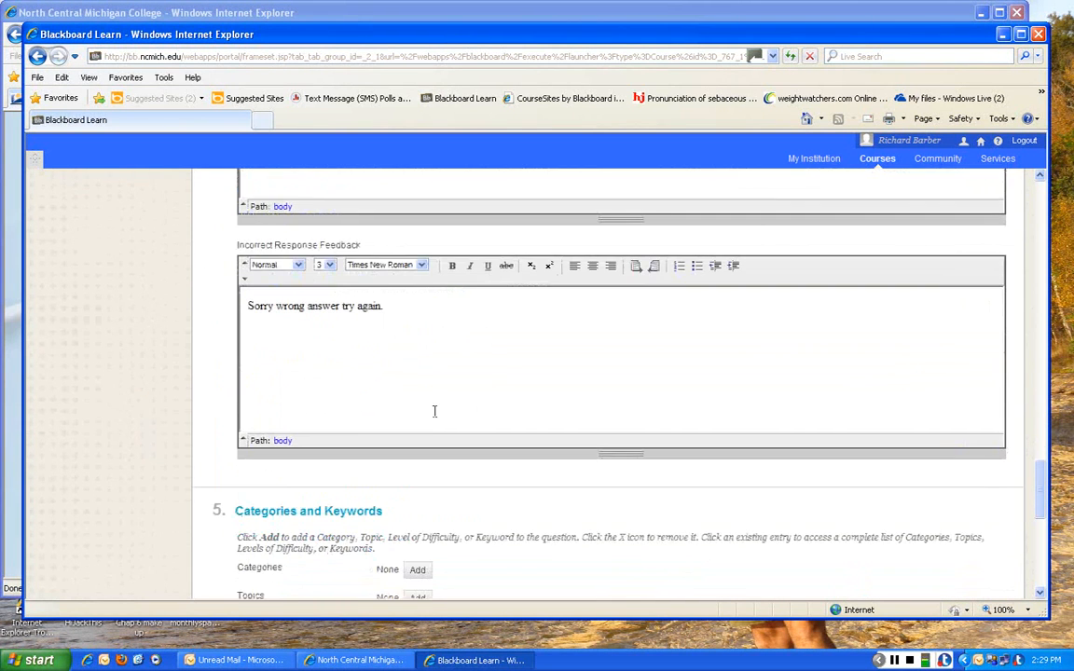
scroll(434, 412, down, 5)
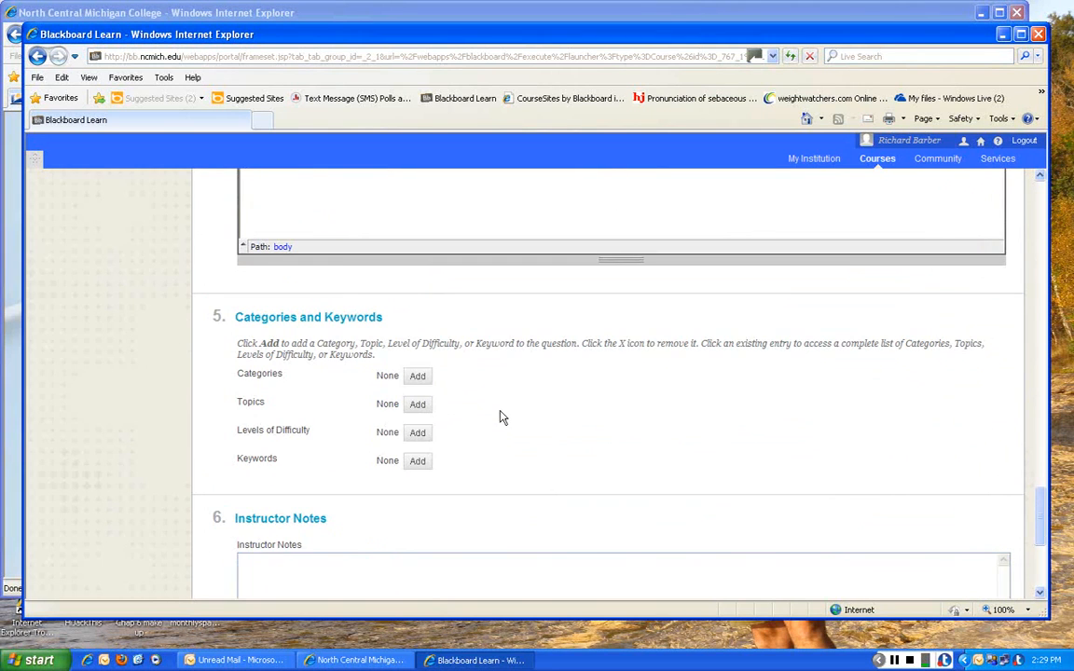
scroll(500, 415, up, 7)
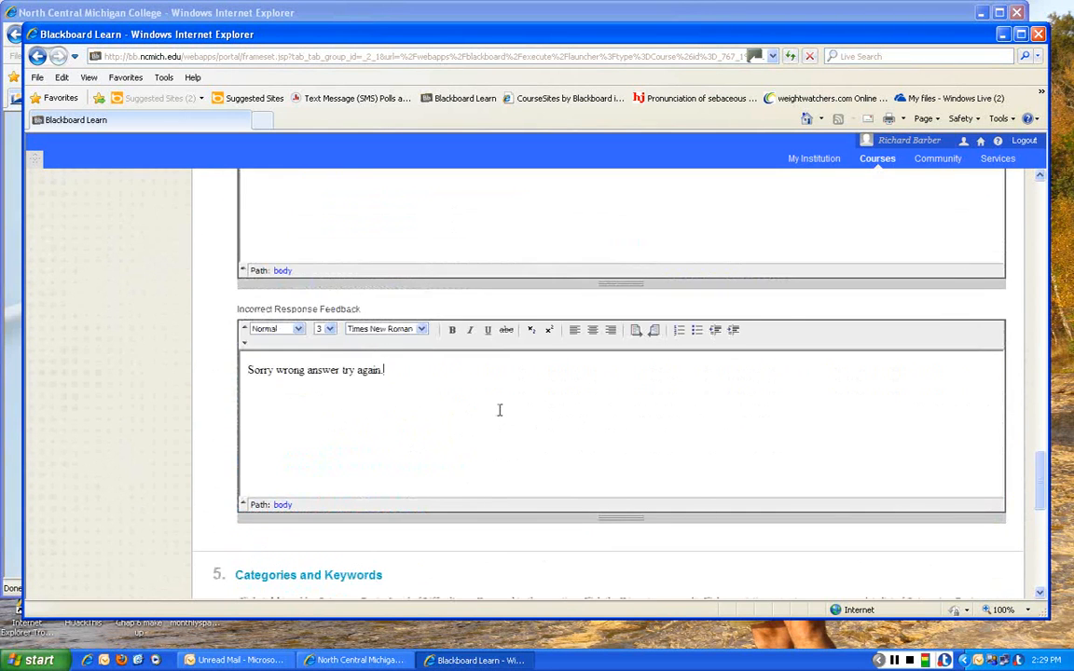
scroll(498, 410, down, 14)
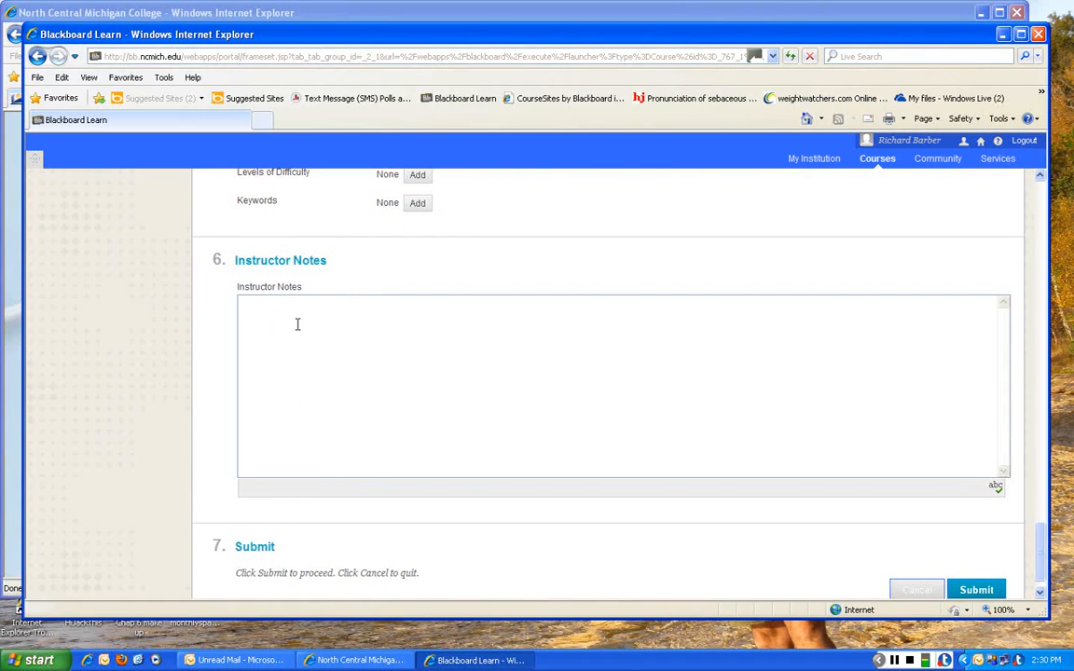
scroll(297, 324, down, 1)
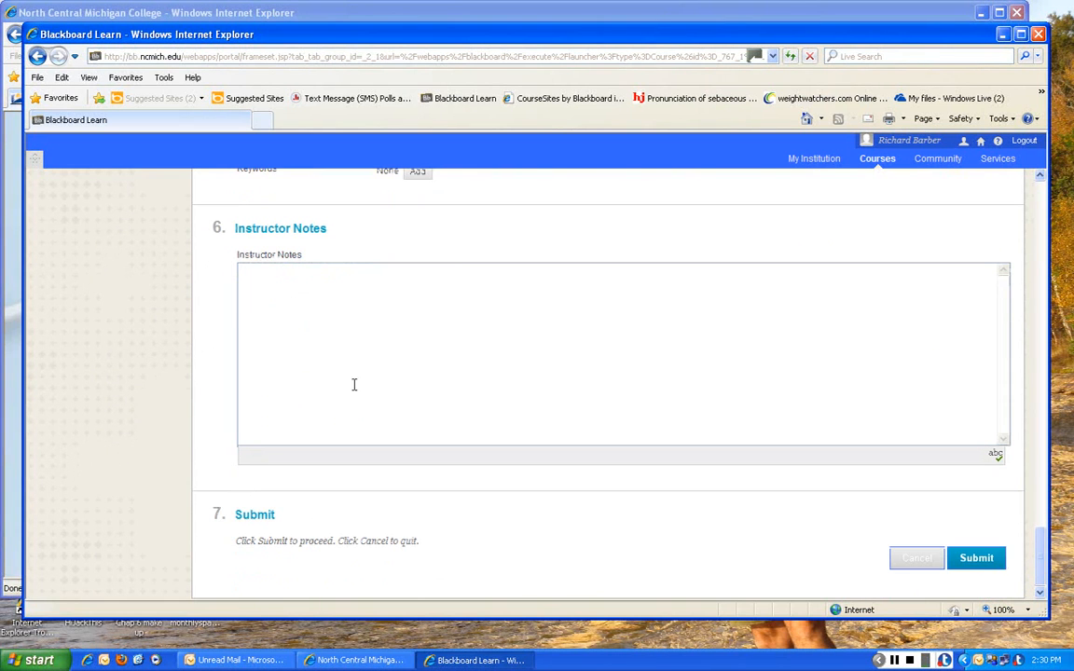
click(987, 565)
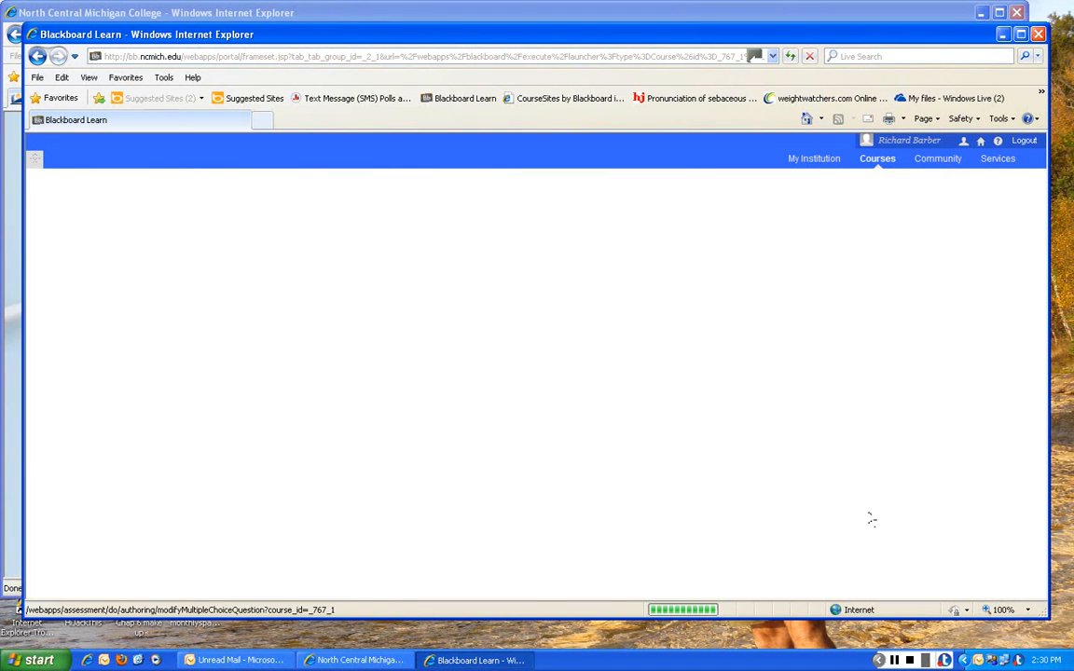
scroll(653, 431, down, 3)
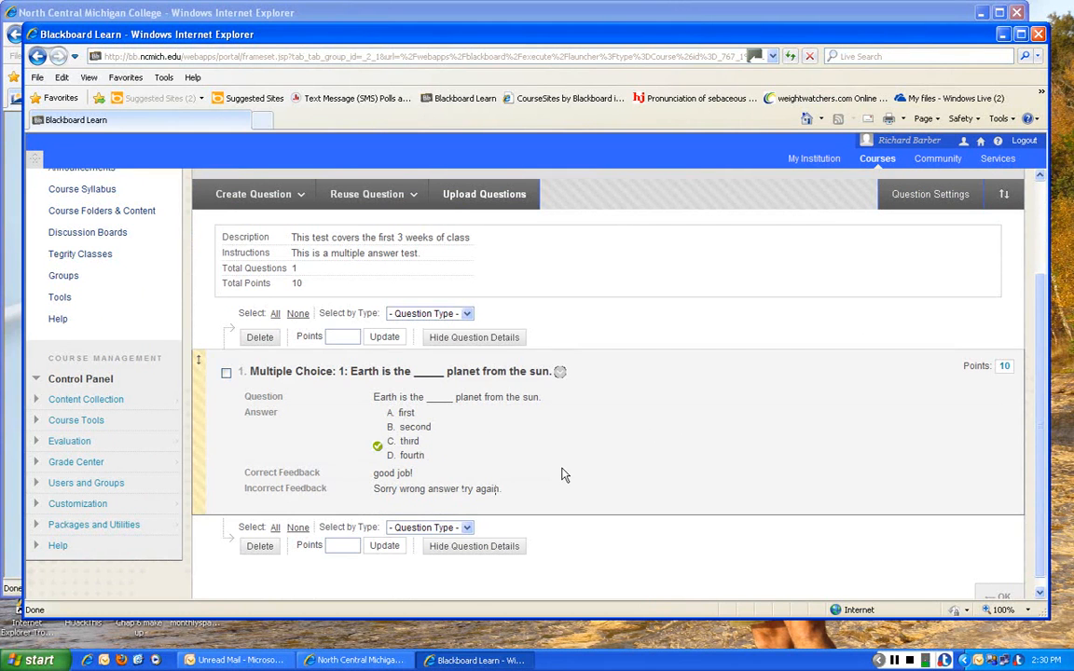
Start a second multiple choice question in the On-line Training Test and title it 2.
scroll(562, 475, up, 2)
click(261, 263)
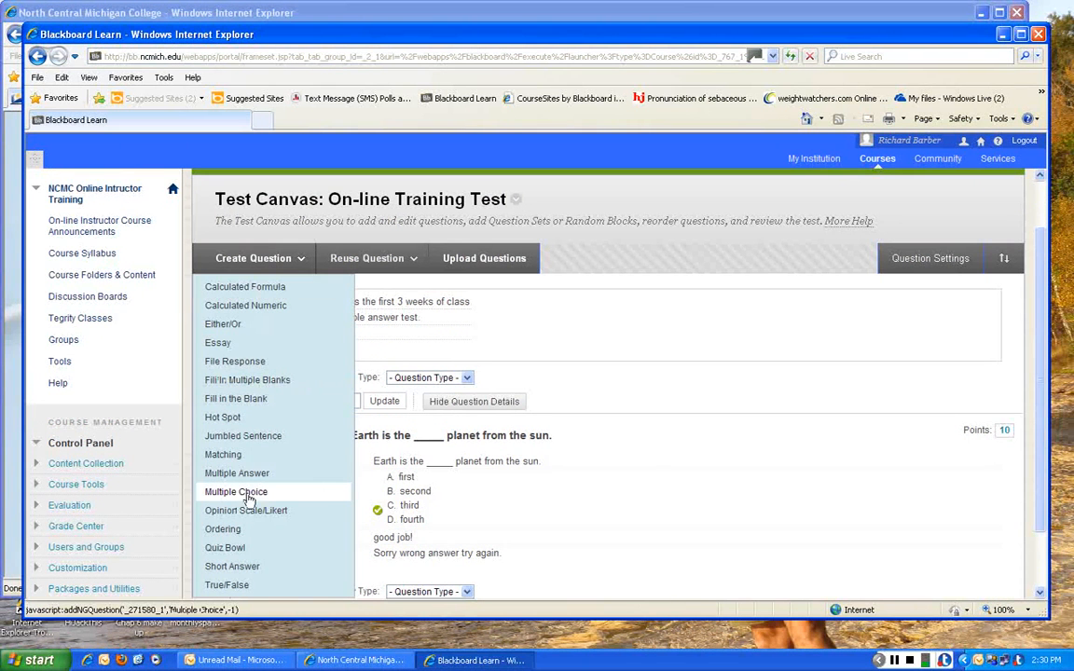
click(257, 494)
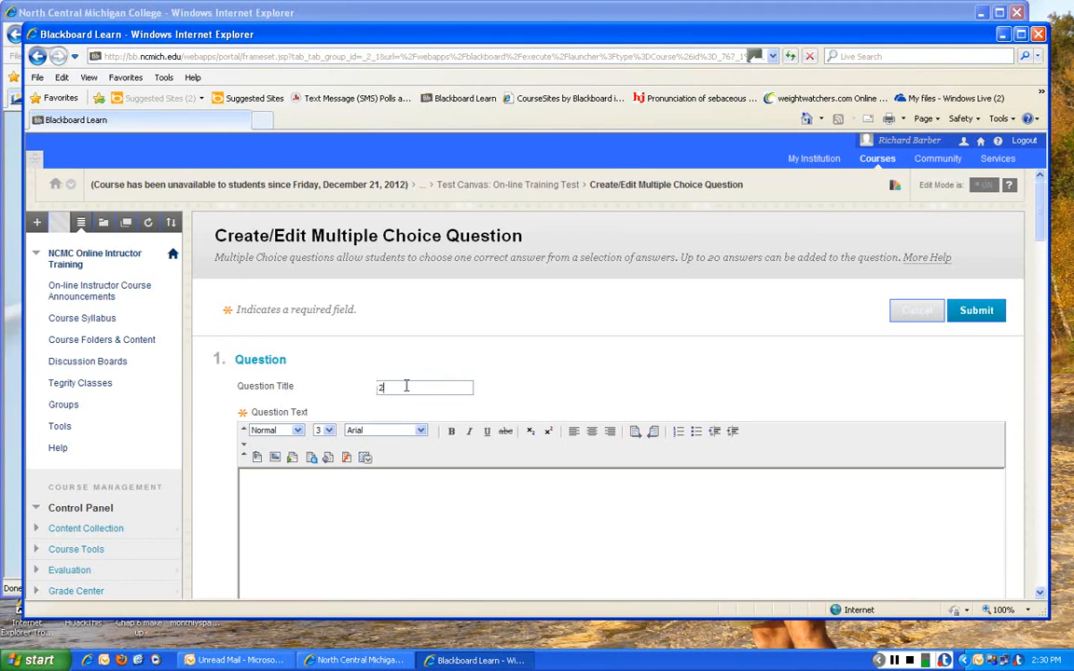
Enter "Mars's known as the ____ planet" as the question text.
scroll(279, 373, down, 3)
click(275, 361)
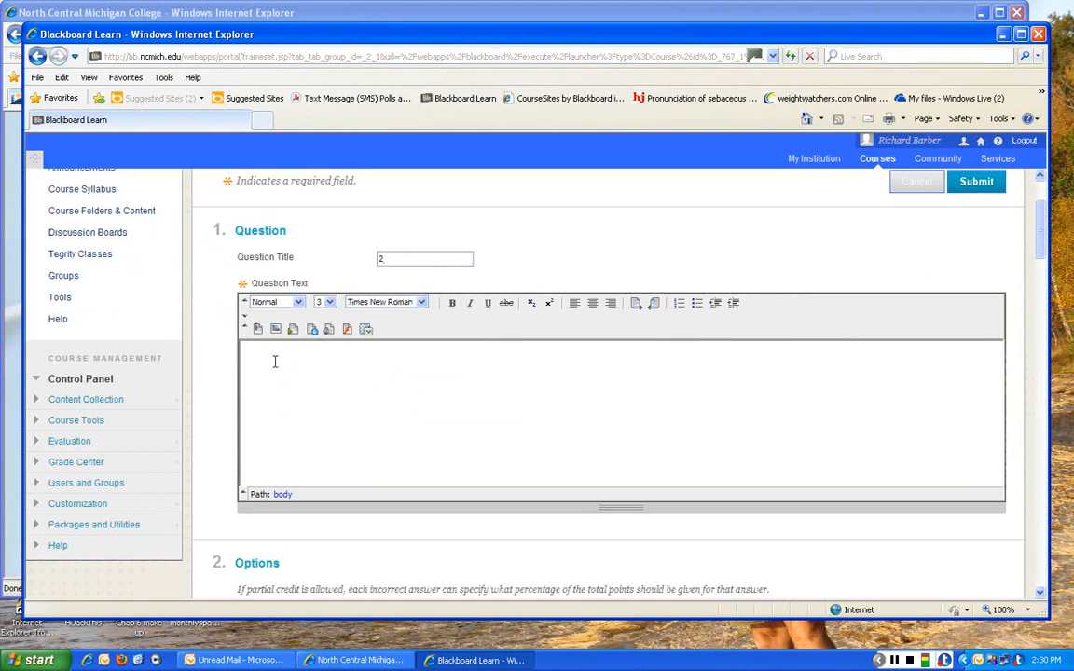
text(Mars's )
text(know)
text(n as the)
text( ____ )
text(planet)
Set the answer numbering to Uppercase Letters (A, B, C) and show the answers in random order.
scroll(264, 339, down, 3)
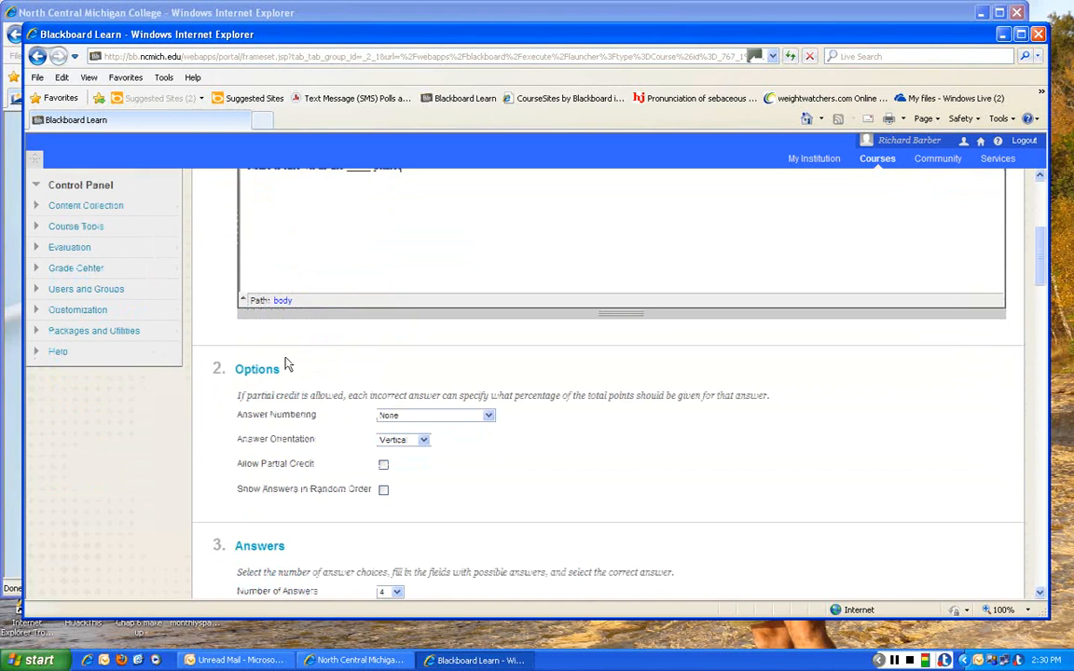
click(488, 415)
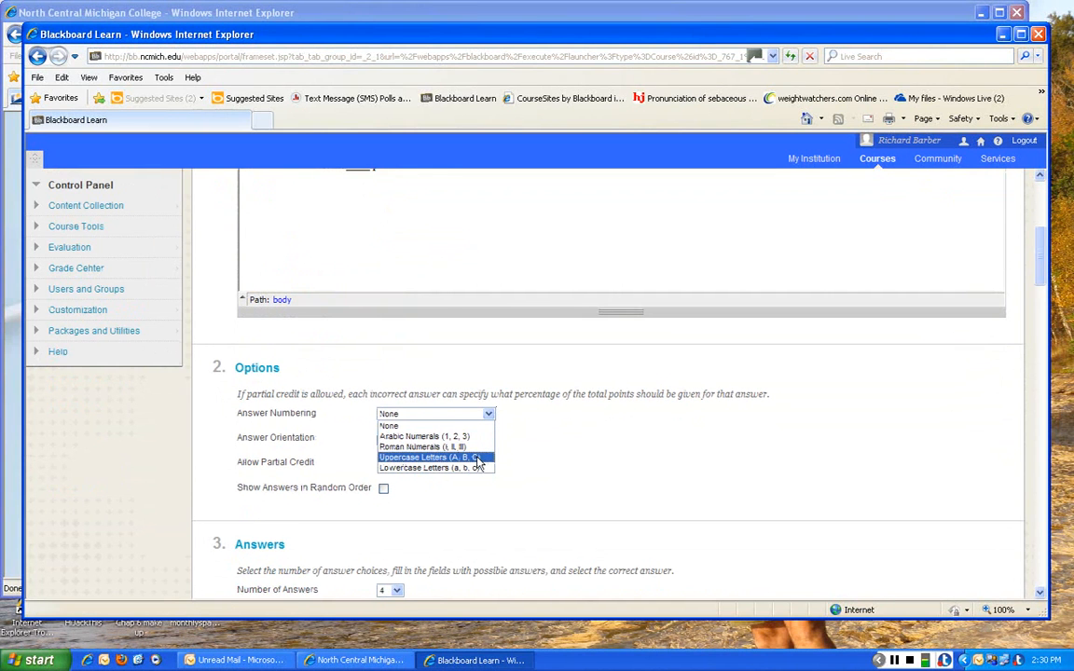
click(478, 458)
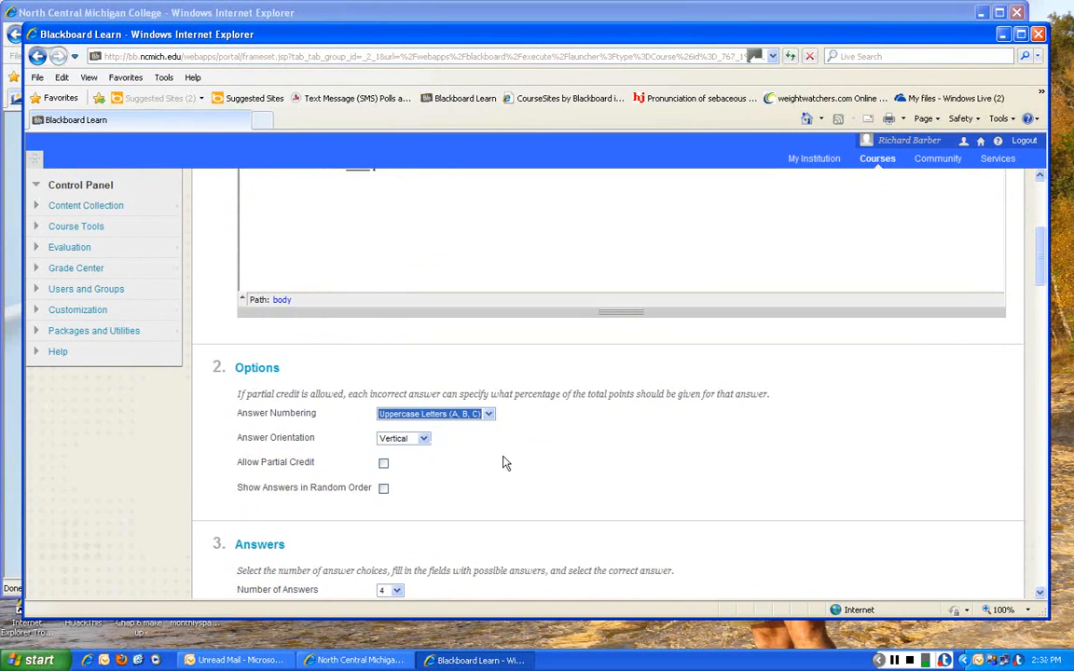
scroll(503, 462, down, 3)
click(383, 358)
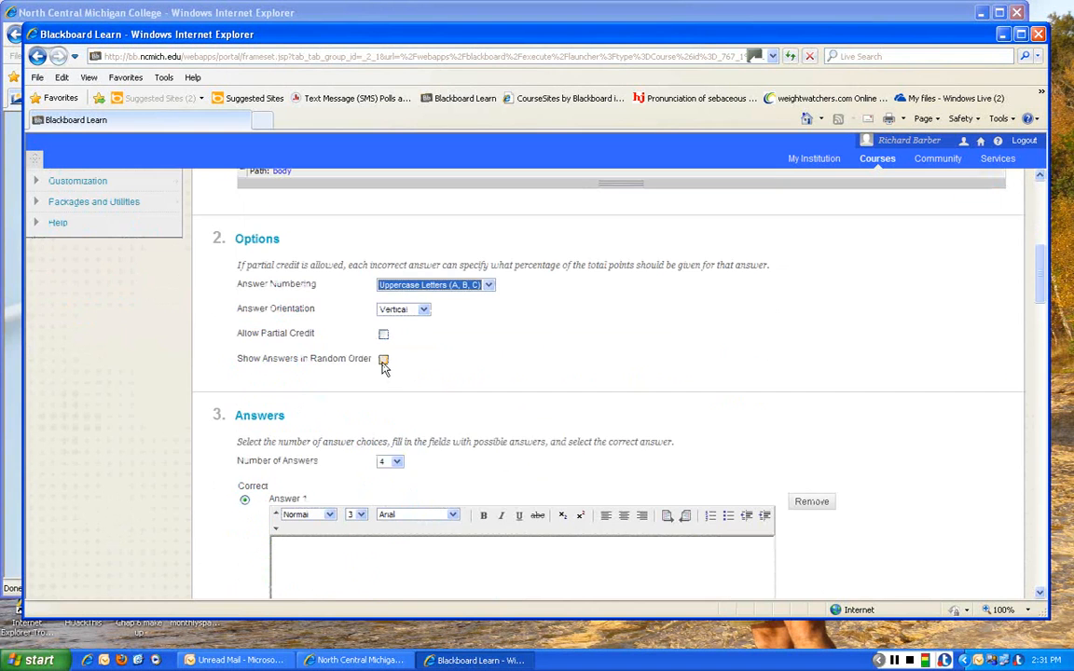
Enter "red" as the text of Answer 1 and "blue" as the text of Answer 2.
scroll(457, 375, down, 2)
scroll(474, 376, down, 1)
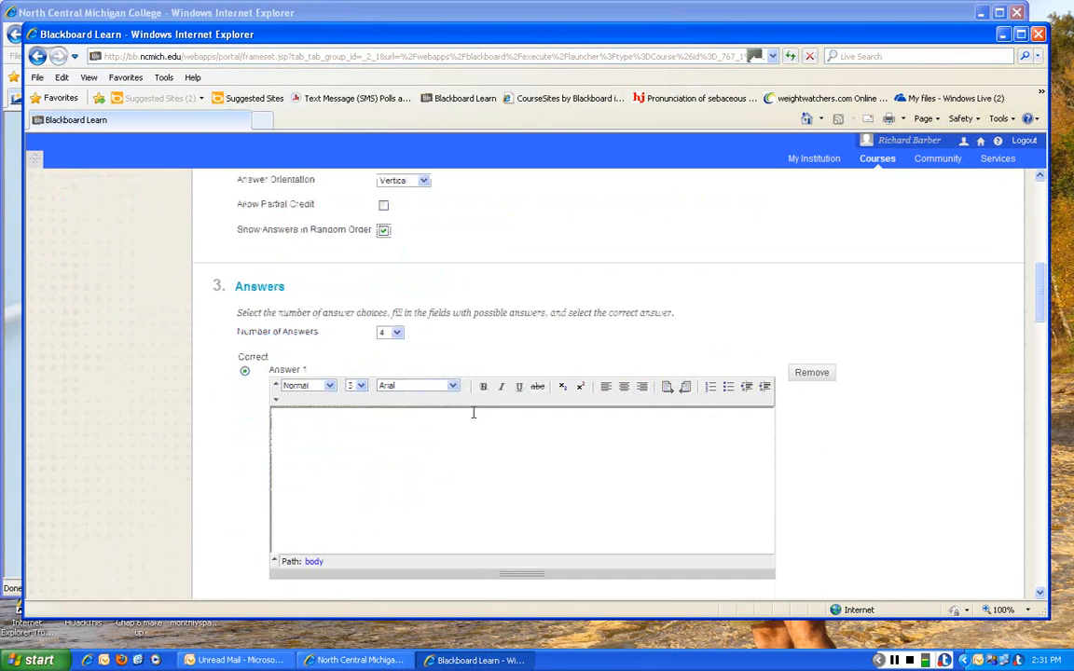
click(289, 416)
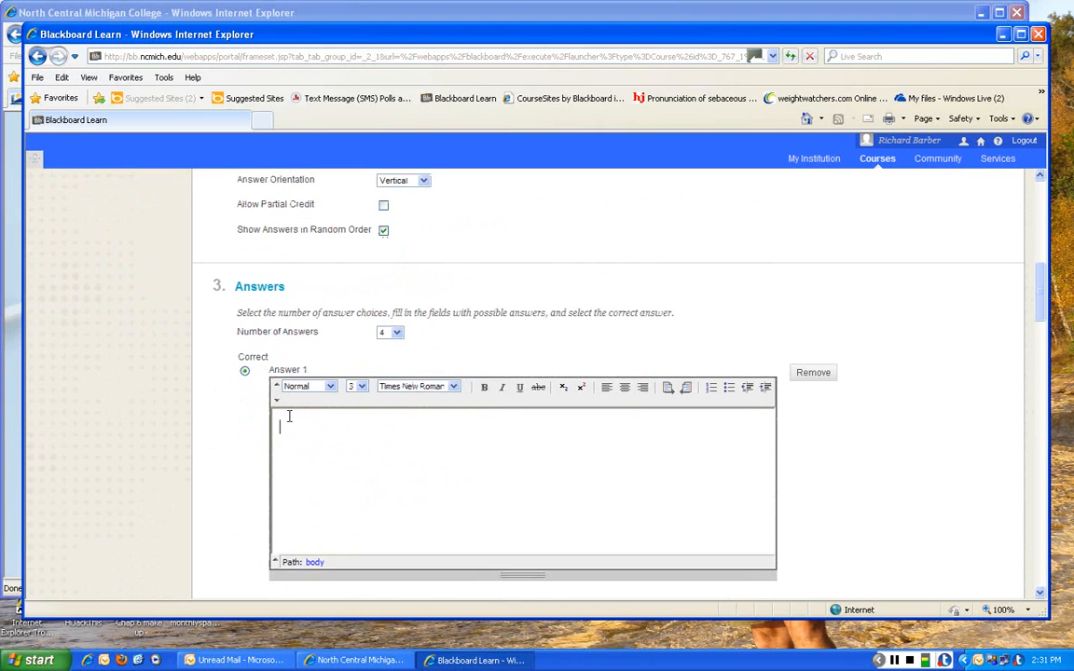
text(red)
scroll(328, 388, down, 2)
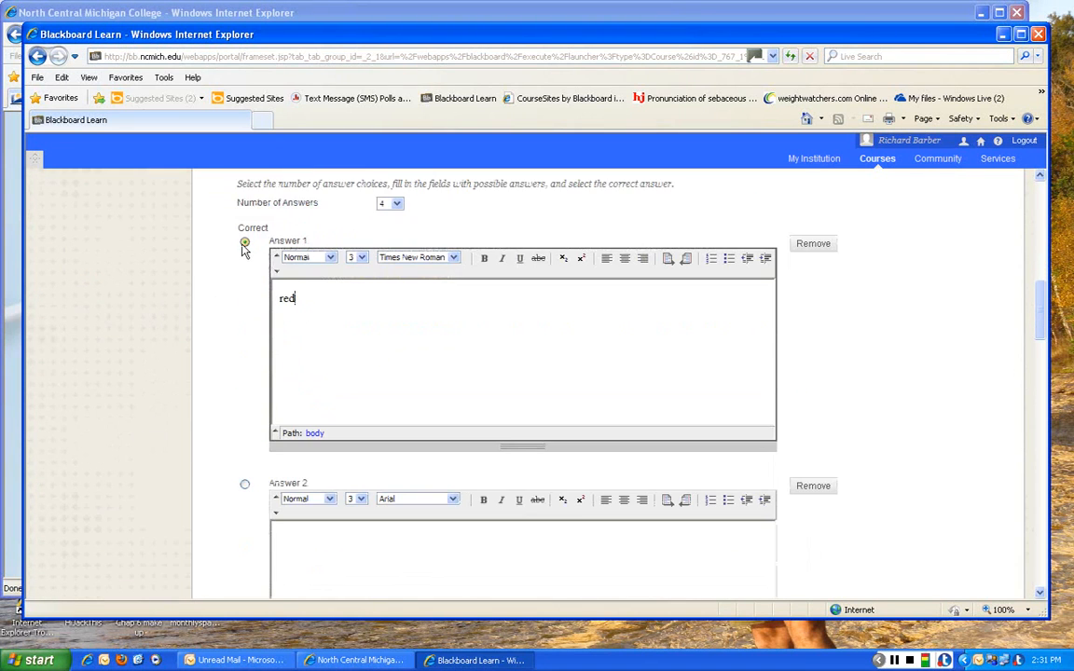
scroll(385, 332, down, 1)
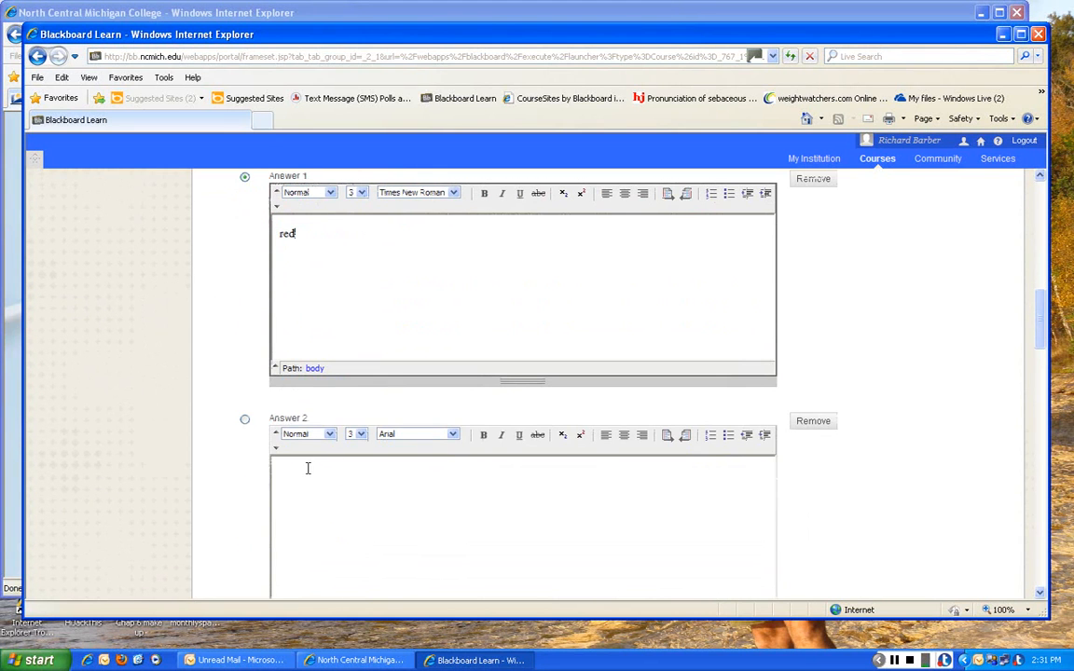
click(307, 468)
text(blue)
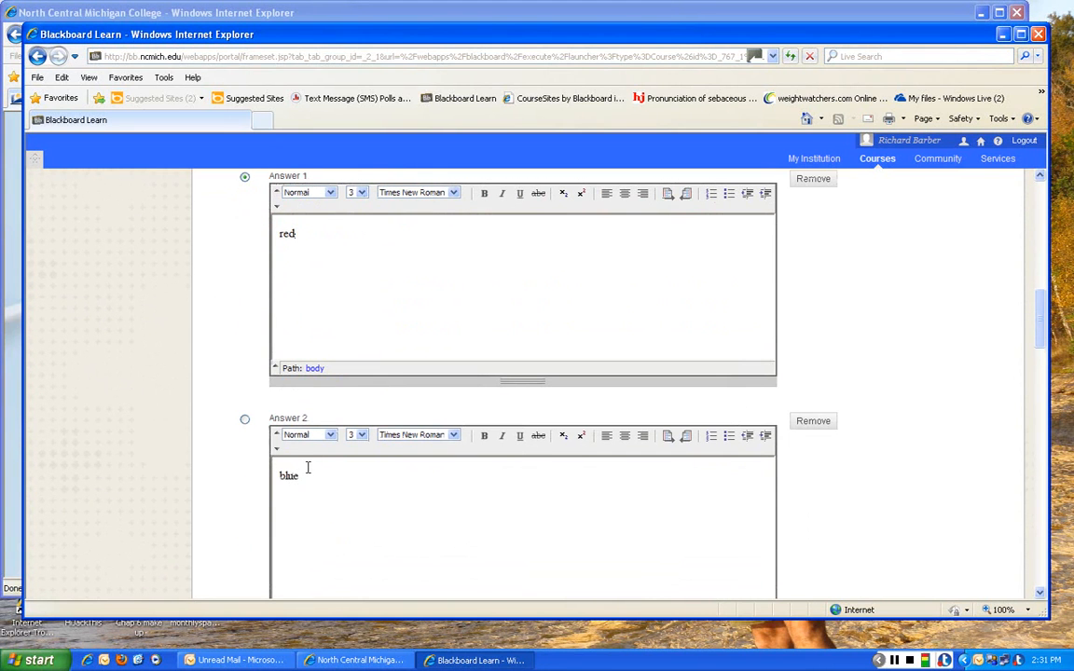
Enter "white" as the text of Answer 3 and "green" as the text of Answer 4.
scroll(308, 468, down, 4)
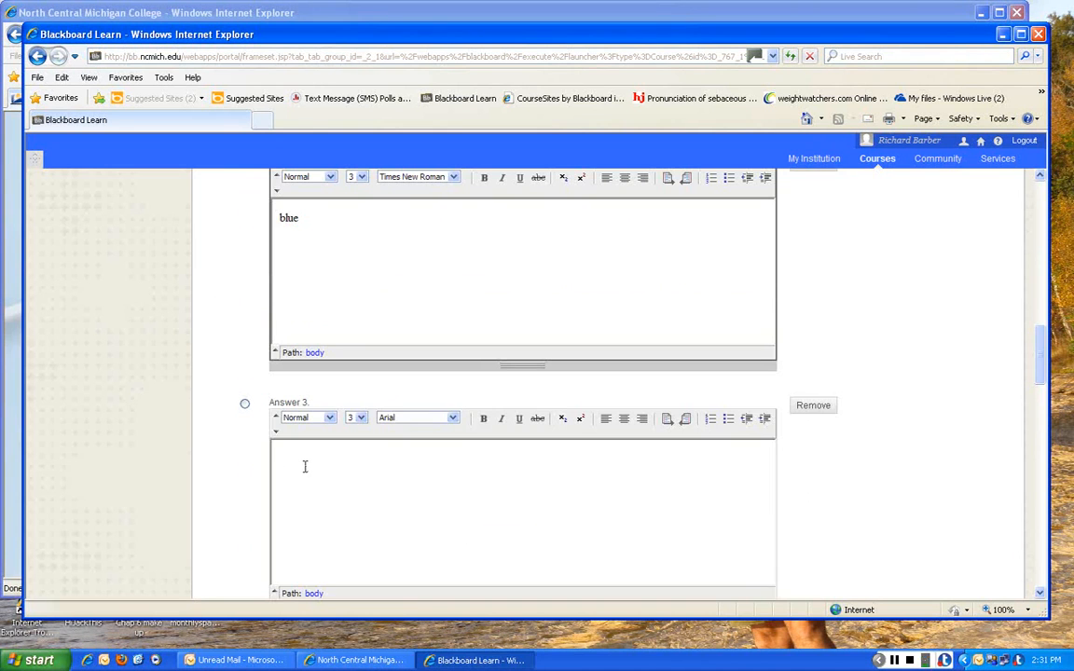
click(304, 466)
text(whi)
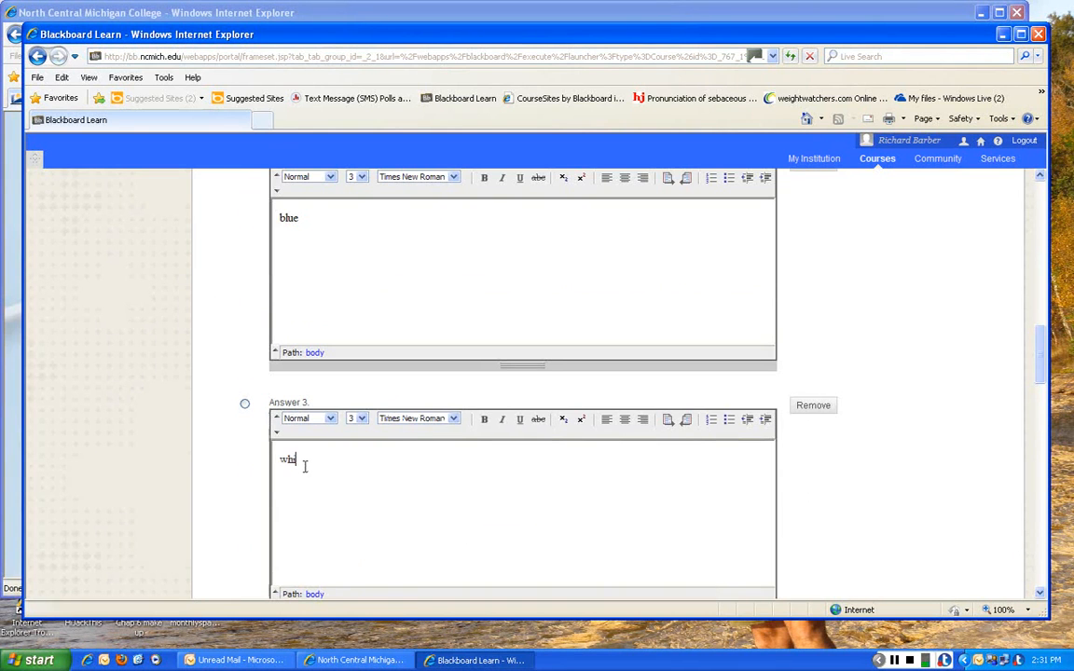
text(te)
scroll(304, 466, down, 3)
click(299, 503)
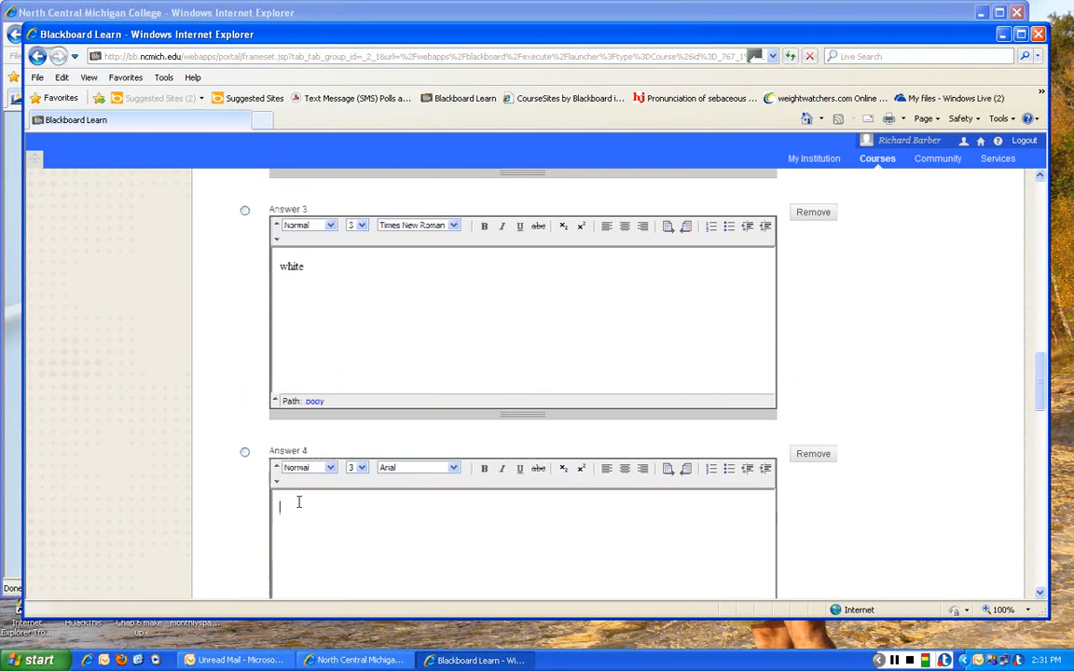
text(green)
Submit the Mars question, leaving its feedback, categories, keywords and instructor notes blank.
scroll(485, 525, down, 5)
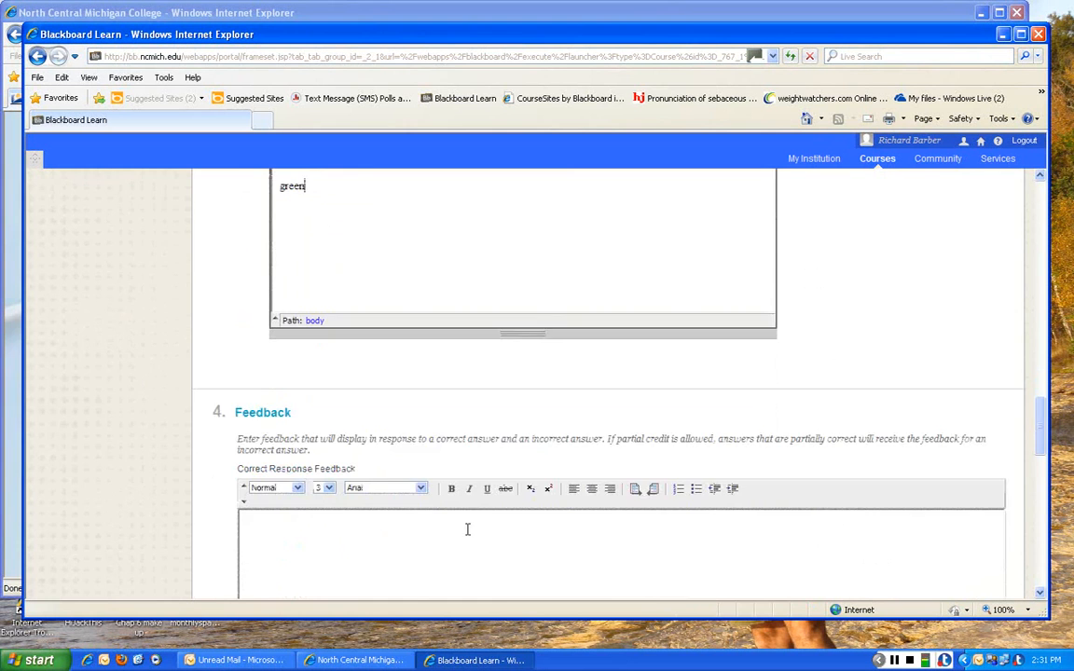
scroll(467, 529, down, 5)
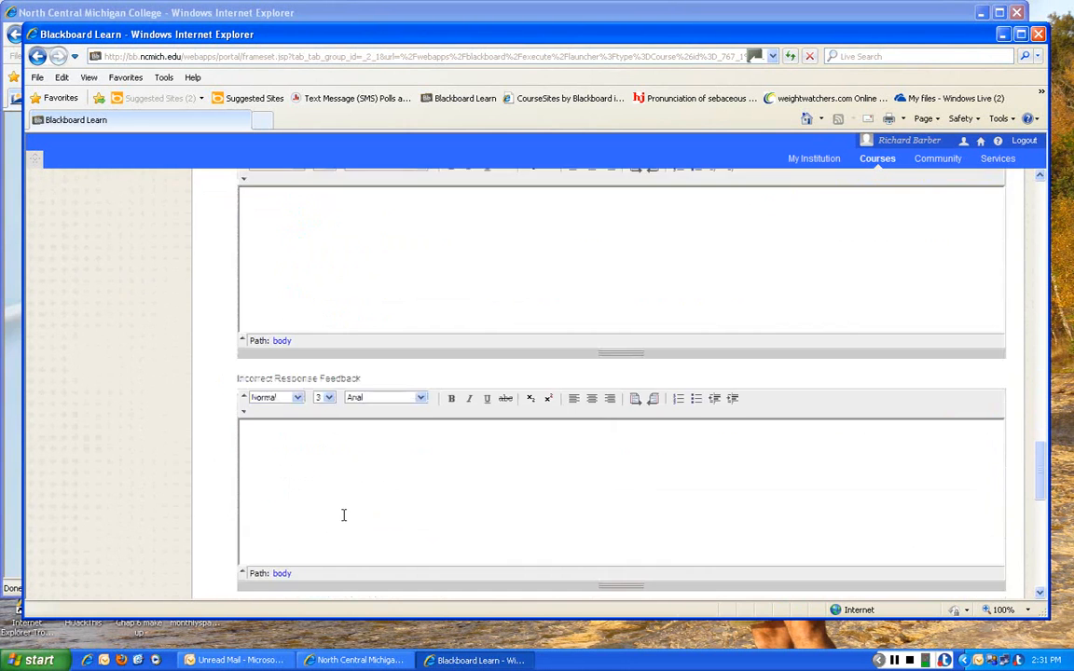
scroll(343, 514, down, 3)
scroll(834, 540, down, 1)
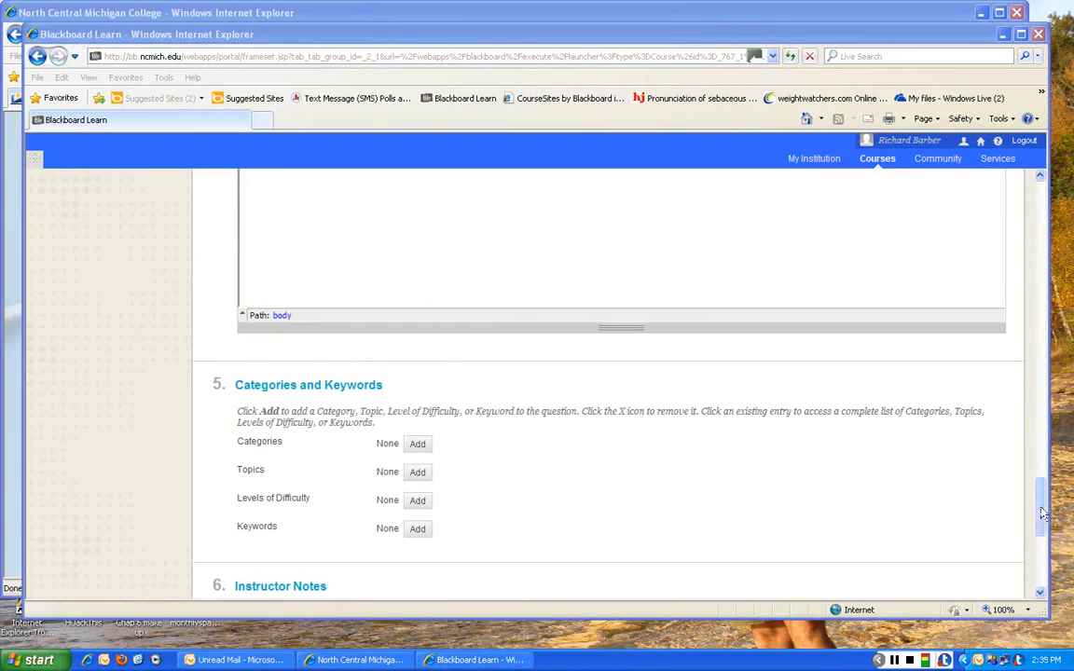
scroll(940, 466, down, 3)
scroll(1038, 532, down, 2)
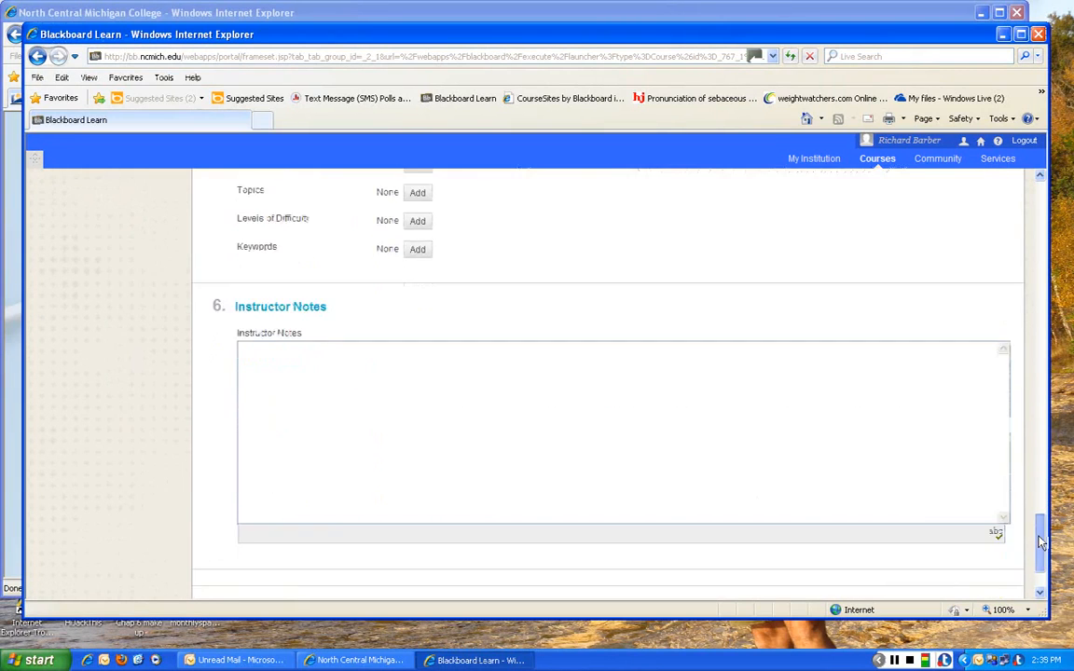
click(974, 558)
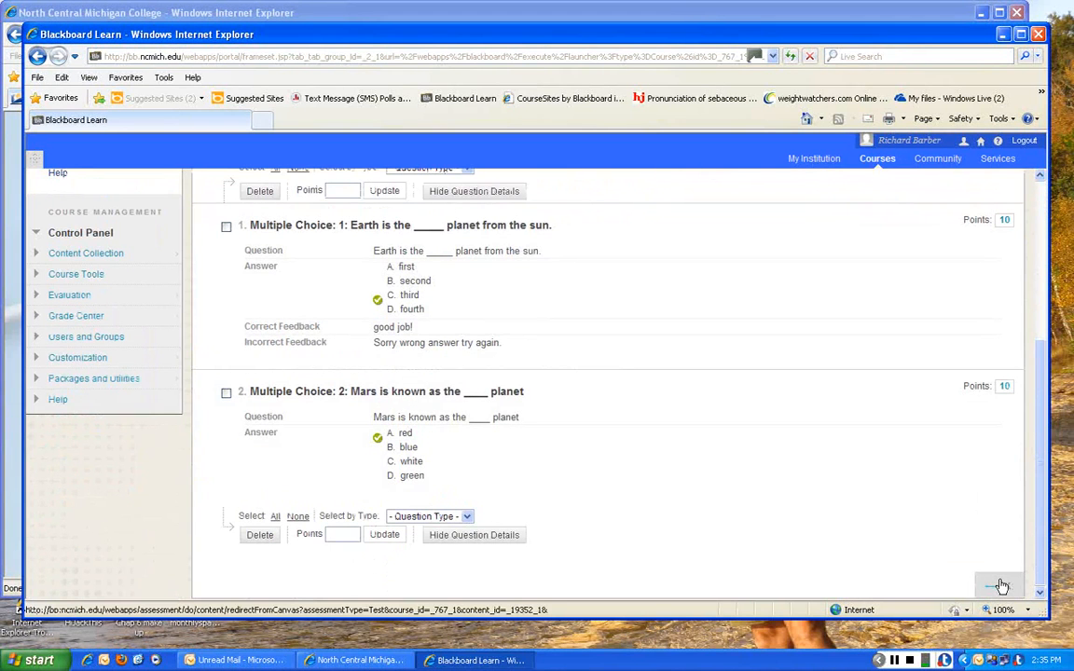
Finish editing the test questions and add the On-line Training Test to the course content area.
click(1002, 585)
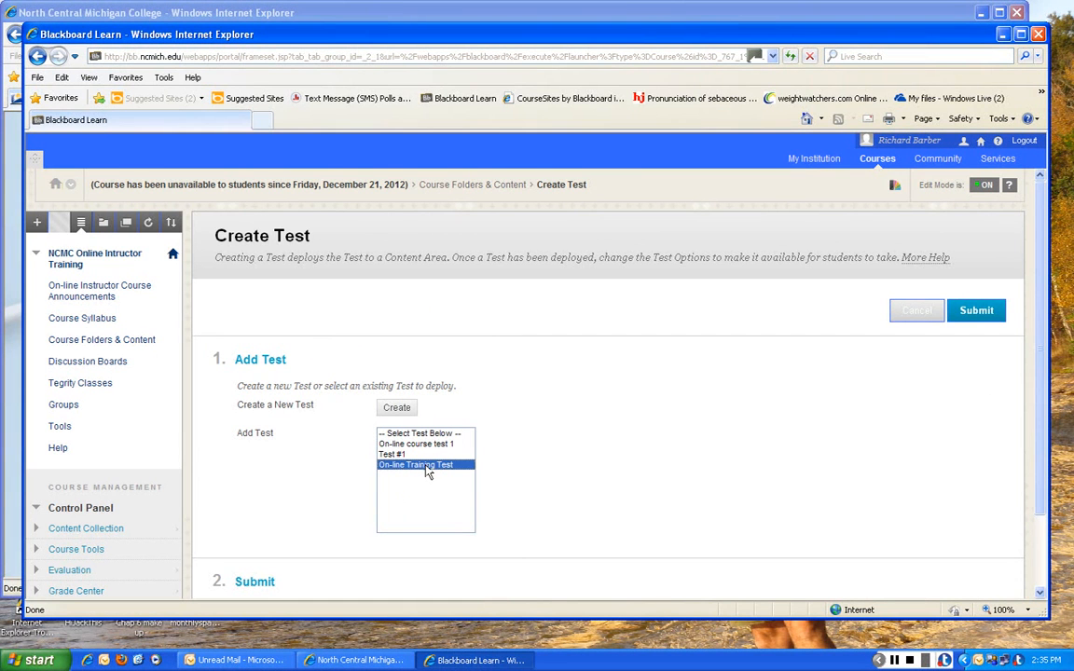
click(979, 315)
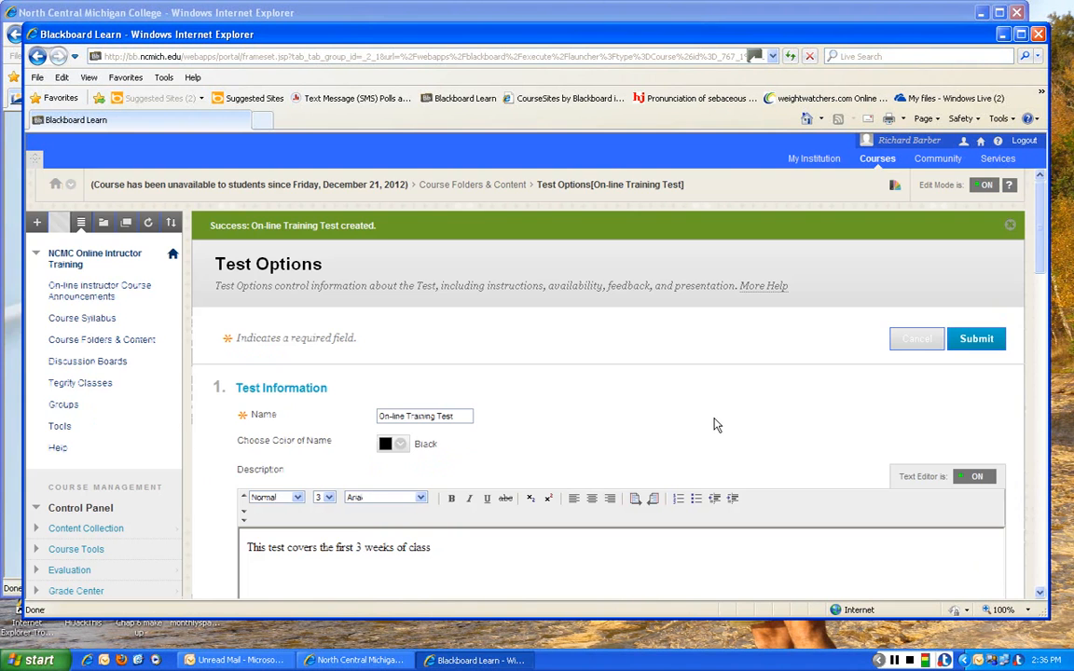
Make the link to the On-line Training Test available in its Test Availability options.
scroll(712, 420, down, 3)
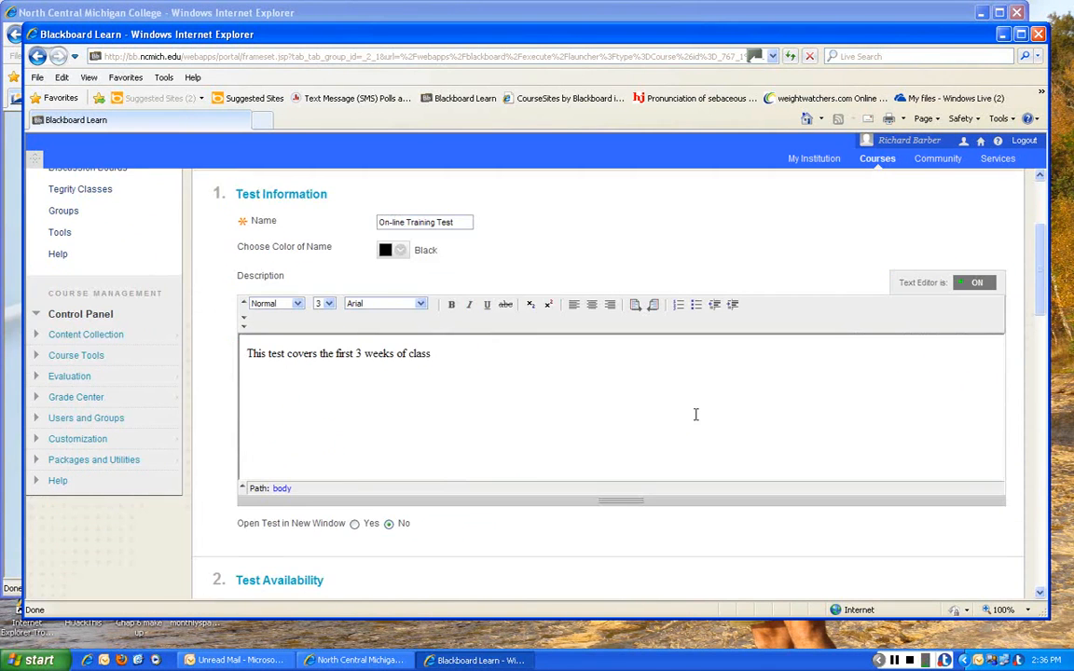
scroll(695, 414, down, 3)
scroll(696, 416, up, 2)
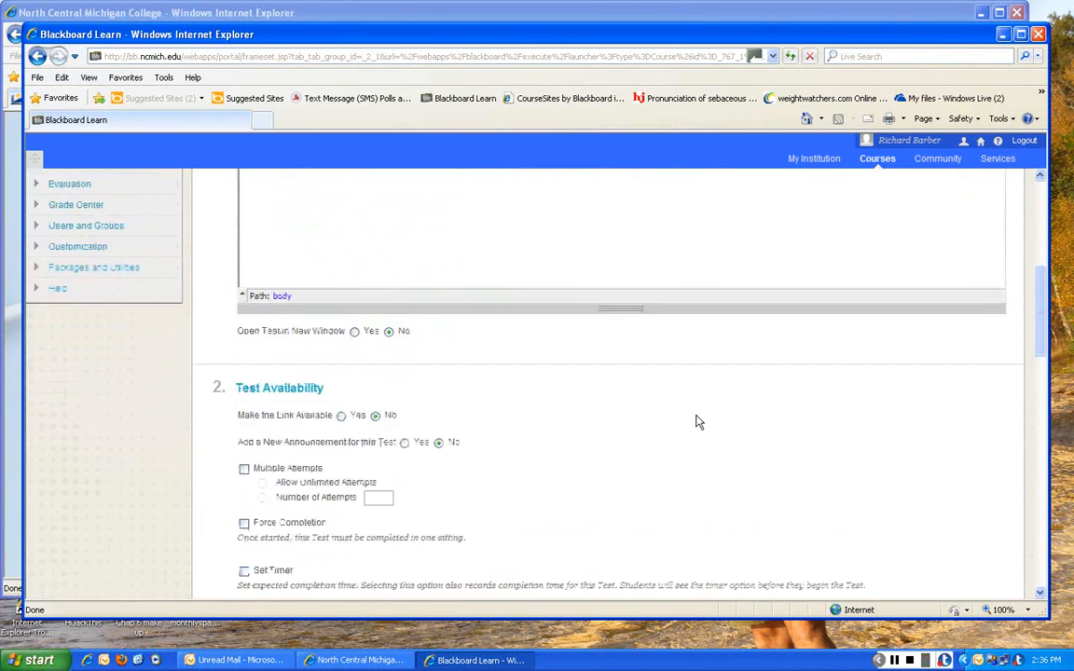
scroll(696, 416, down, 2)
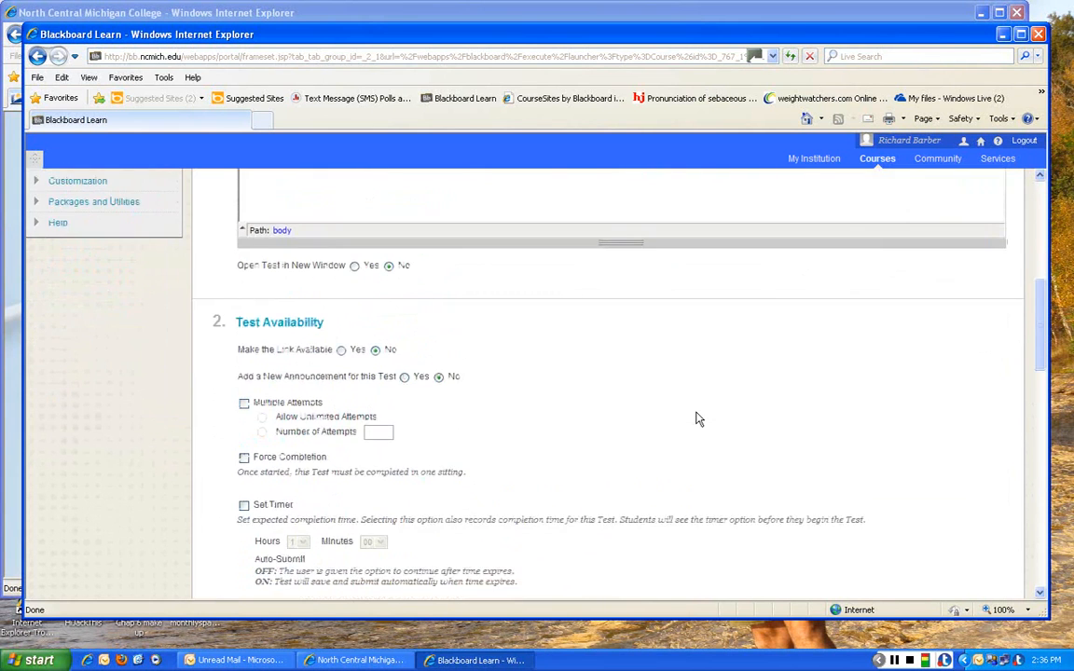
scroll(697, 419, down, 2)
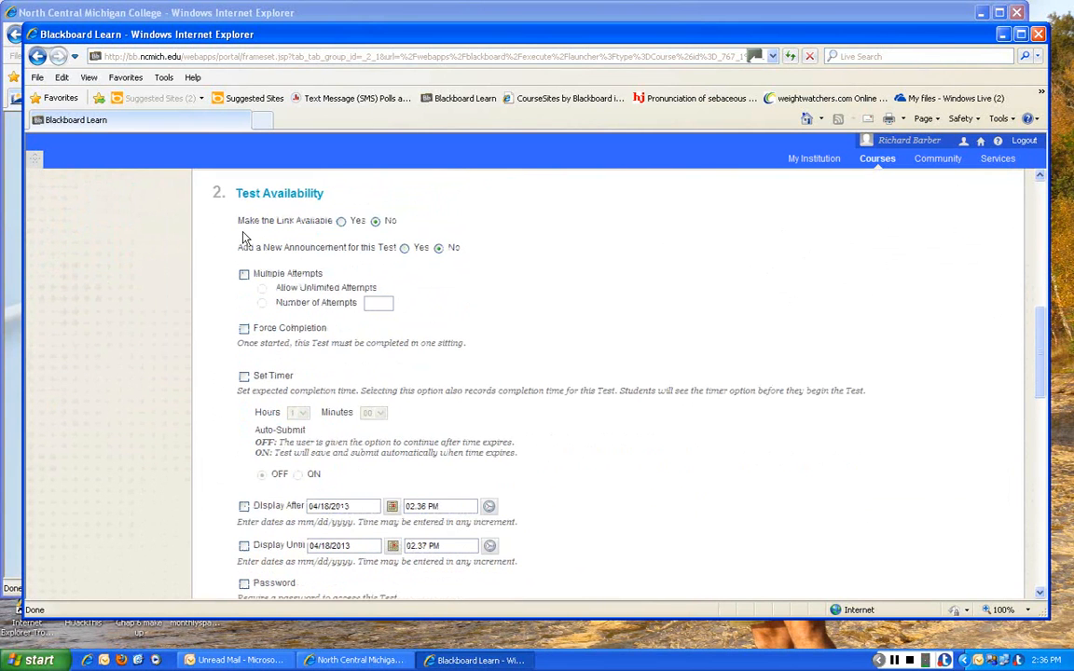
click(341, 222)
Turn on Force Completion and set the test timer to 0 hours and 15 minutes.
scroll(580, 292, down, 1)
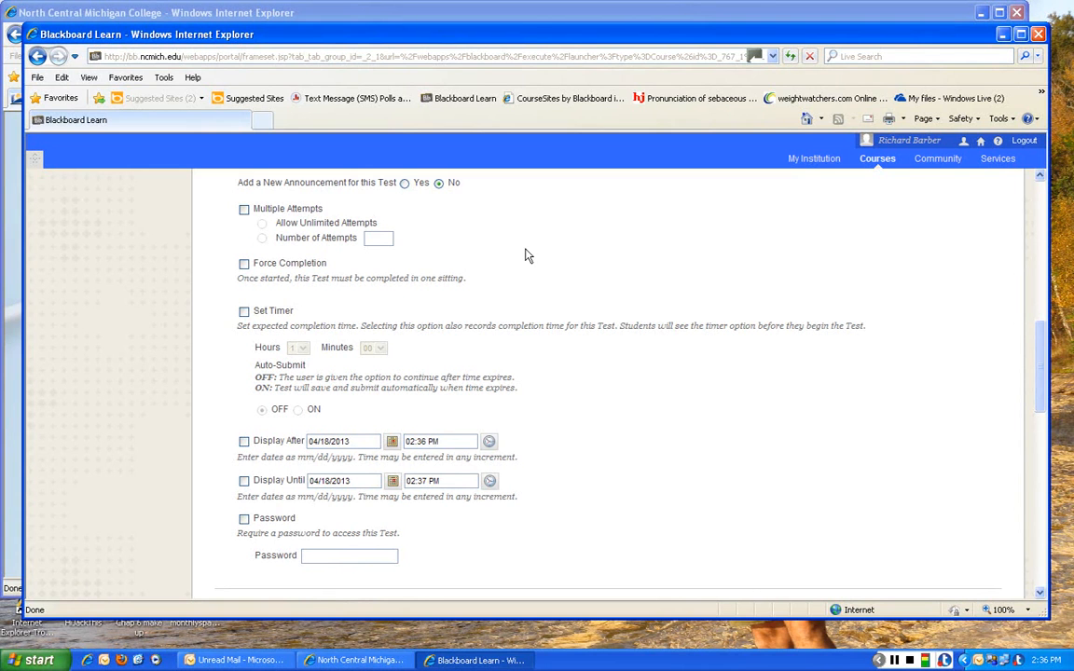
click(244, 265)
click(244, 311)
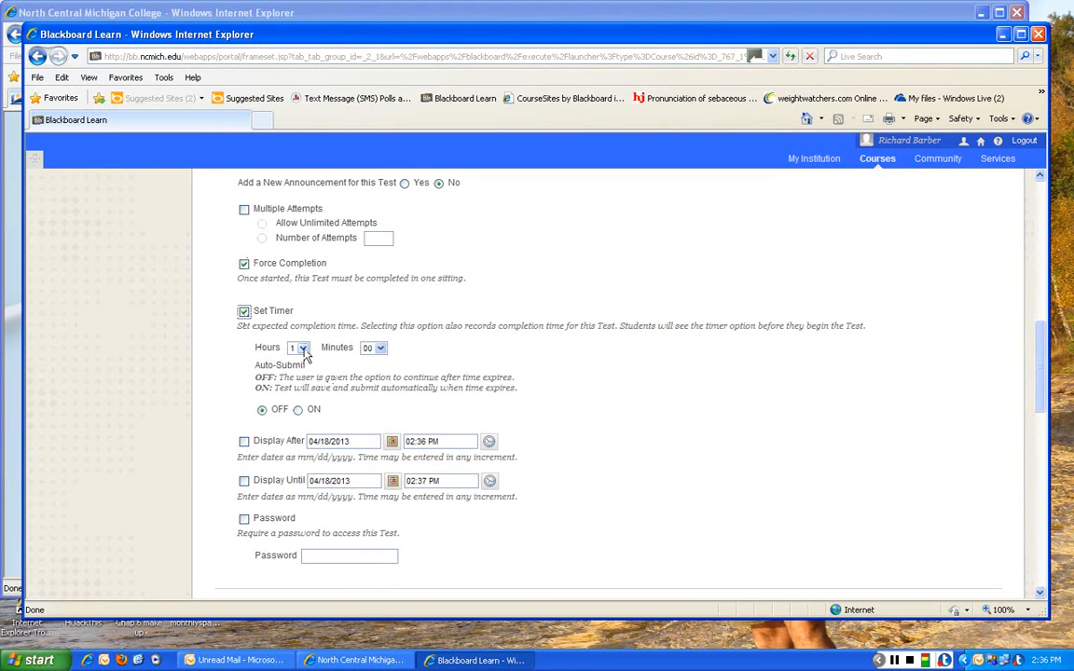
click(303, 348)
click(292, 360)
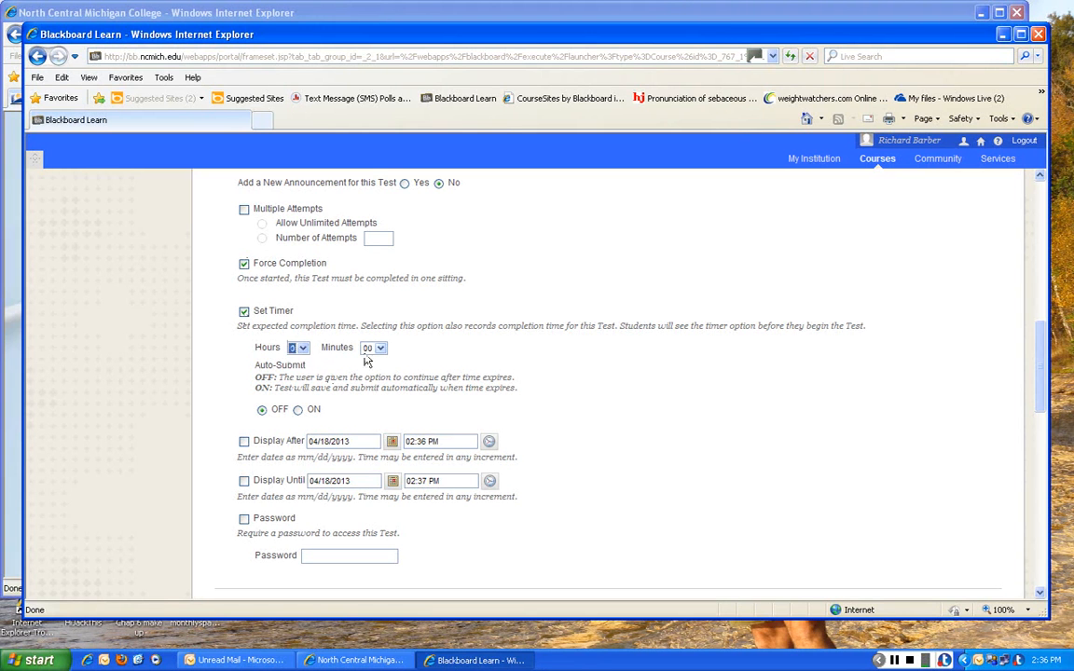
click(379, 351)
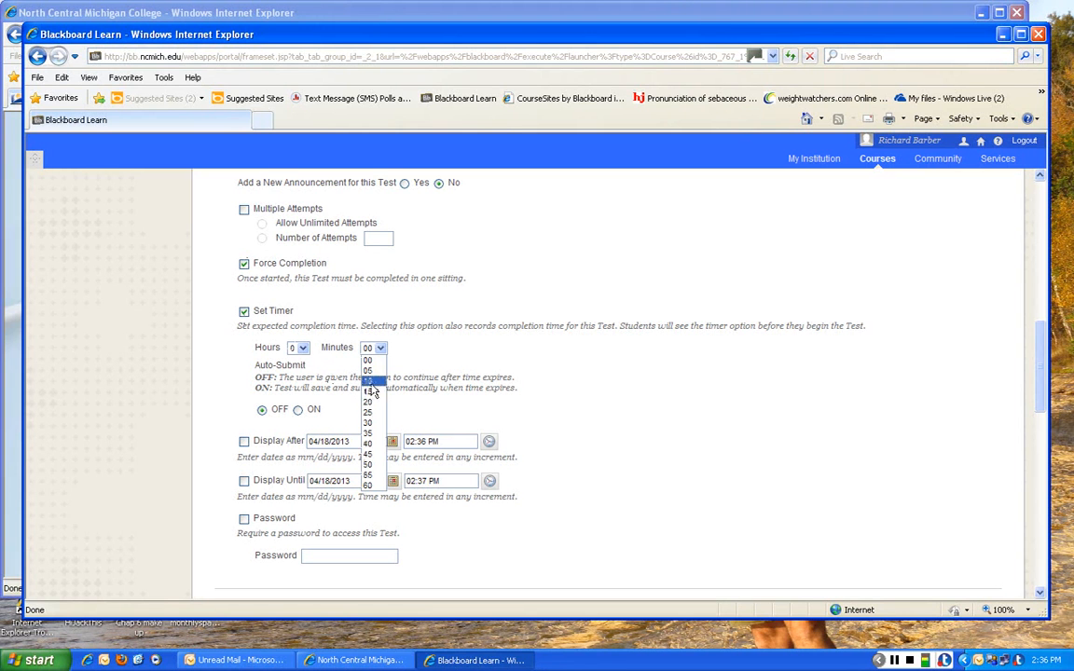
click(371, 392)
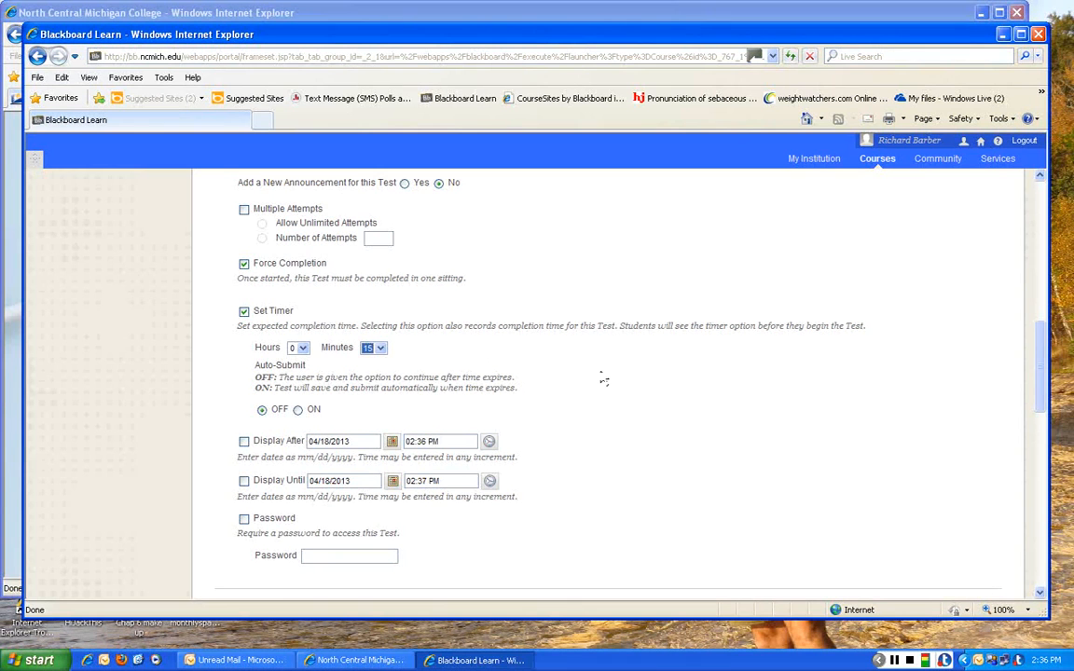
Include Feedback in the test feedback displayed upon completion.
scroll(603, 381, down, 1)
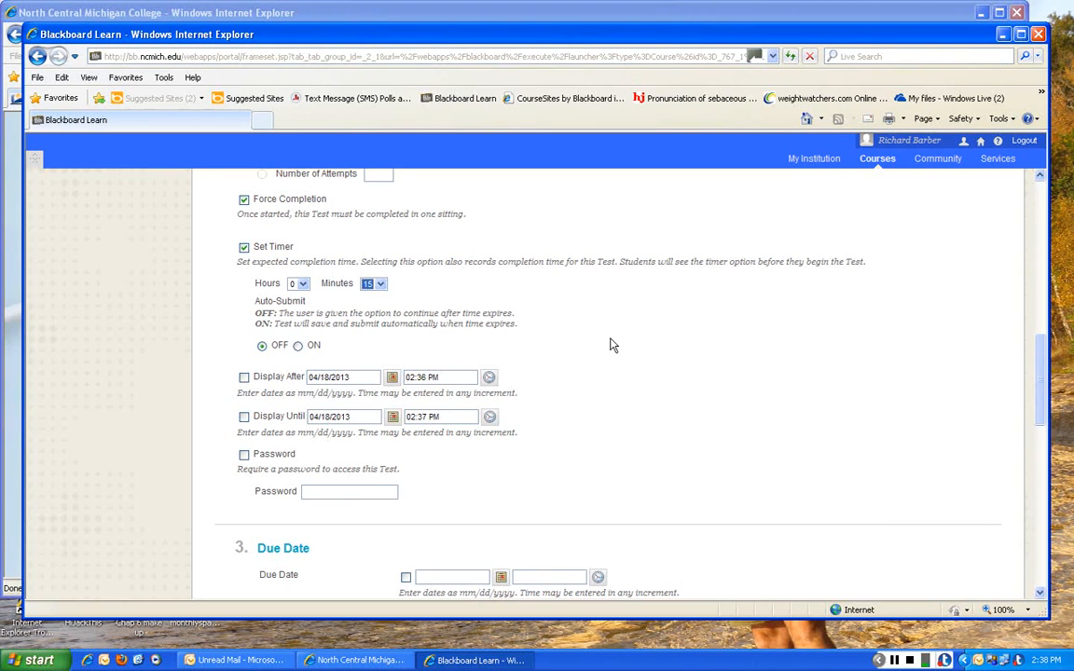
scroll(610, 345, down, 1)
scroll(611, 345, down, 1)
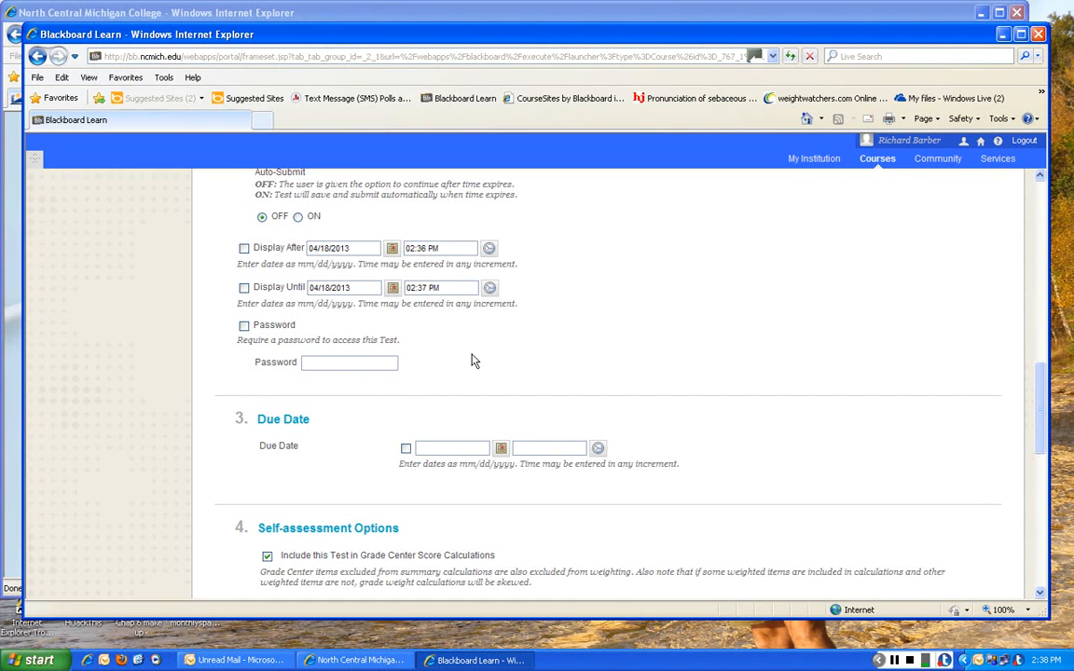
scroll(472, 360, down, 4)
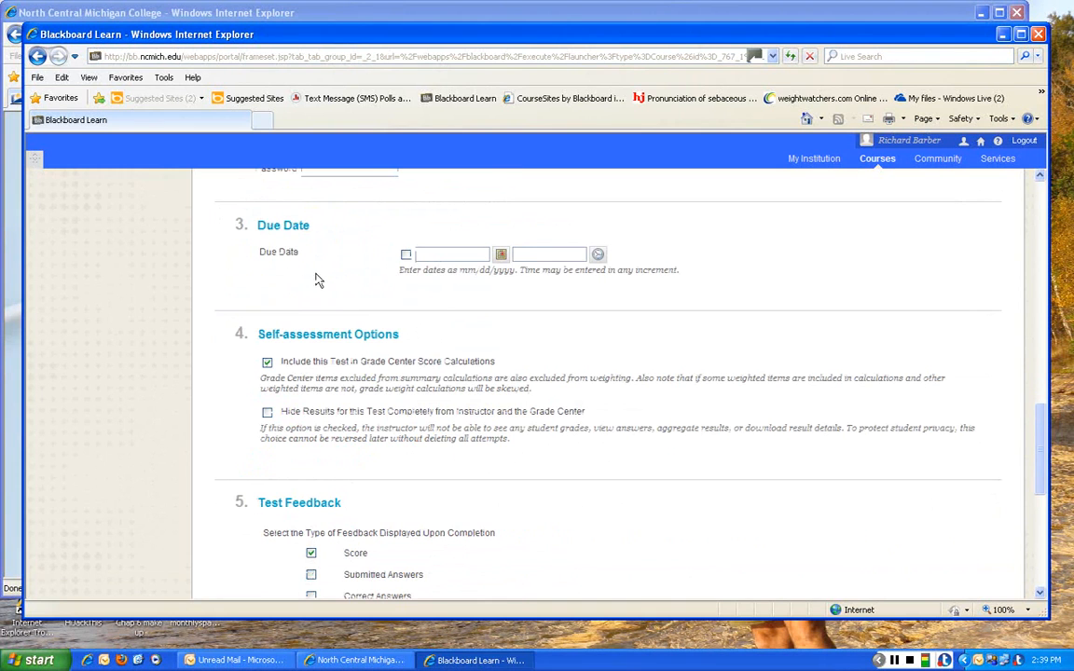
scroll(475, 313, down, 1)
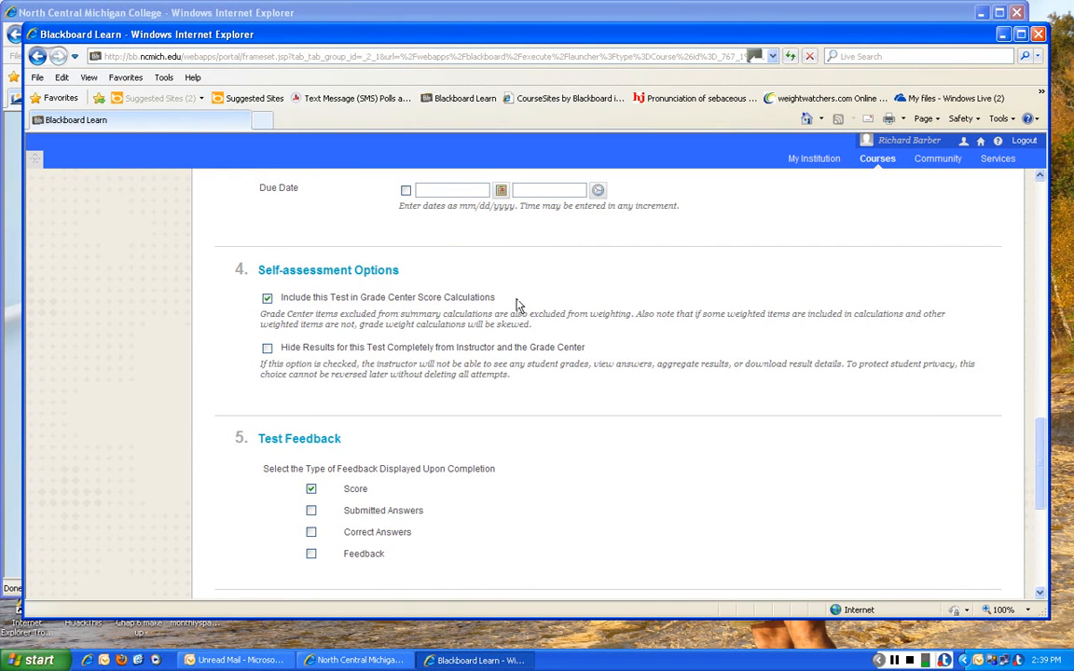
scroll(517, 306, down, 4)
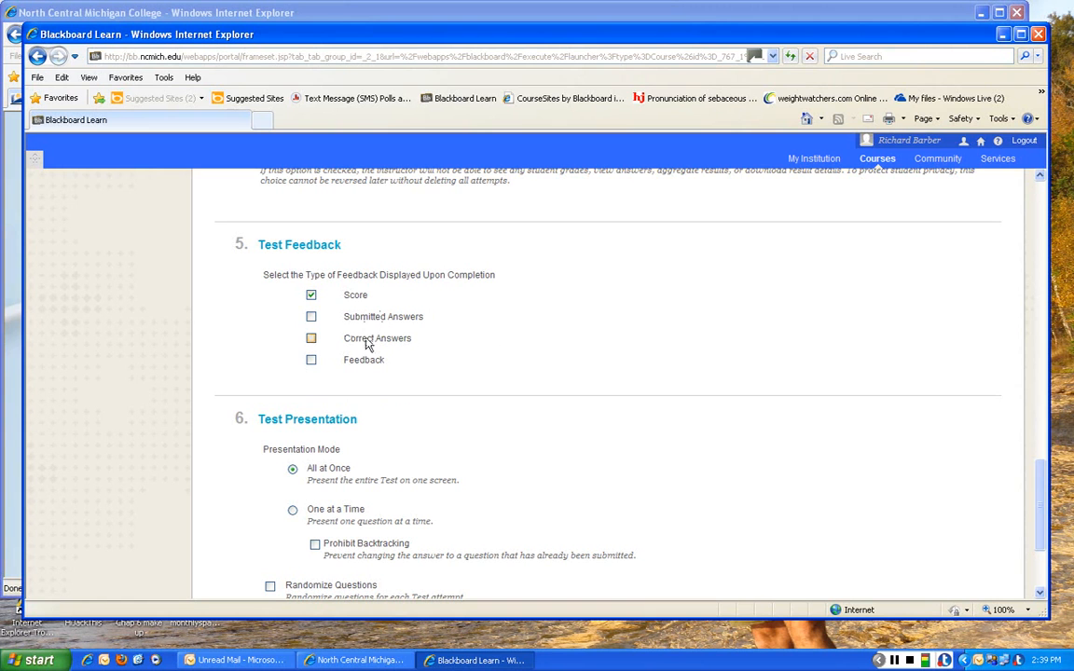
click(313, 362)
Turn on Prohibit Backtracking and Randomize Questions in the test presentation, and submit the test options.
scroll(603, 363, down, 4)
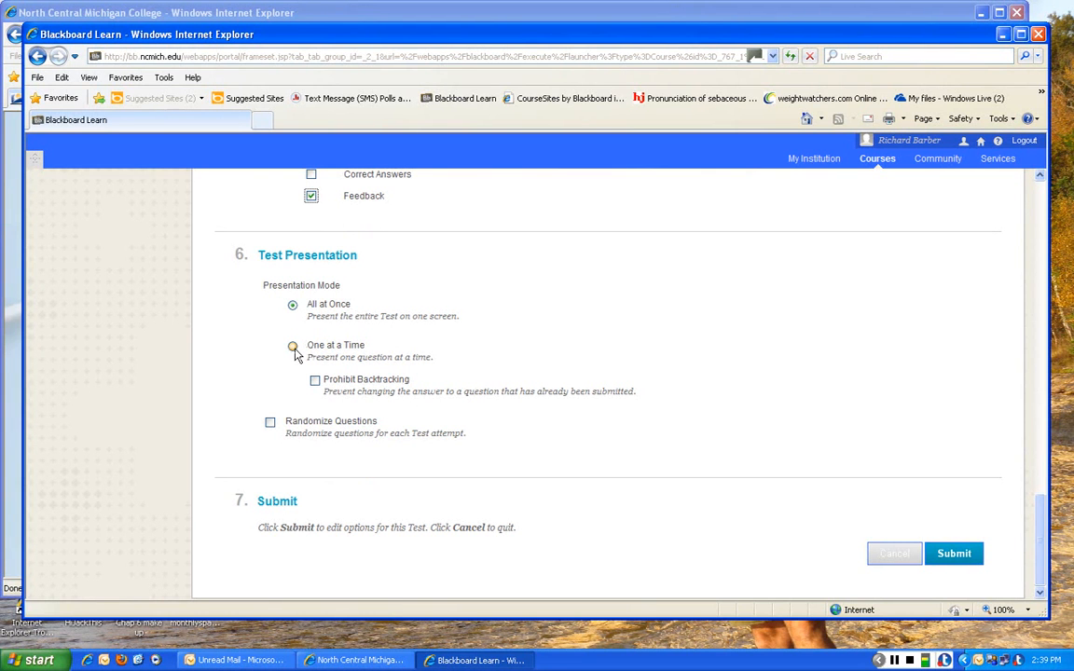
click(315, 380)
click(269, 424)
click(960, 560)
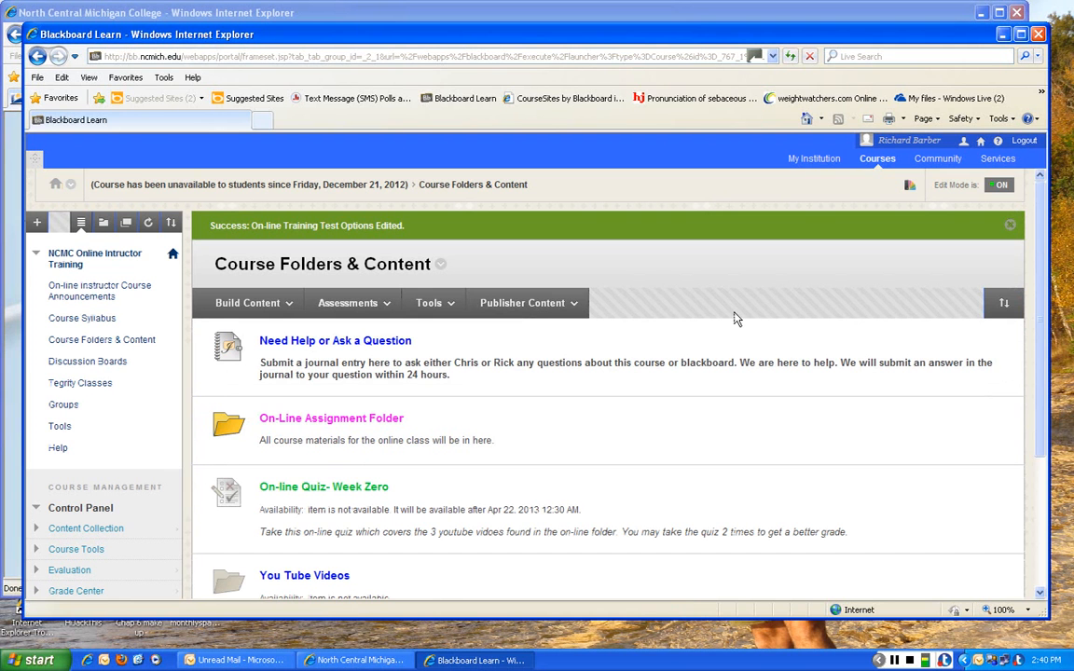
scroll(733, 319, down, 3)
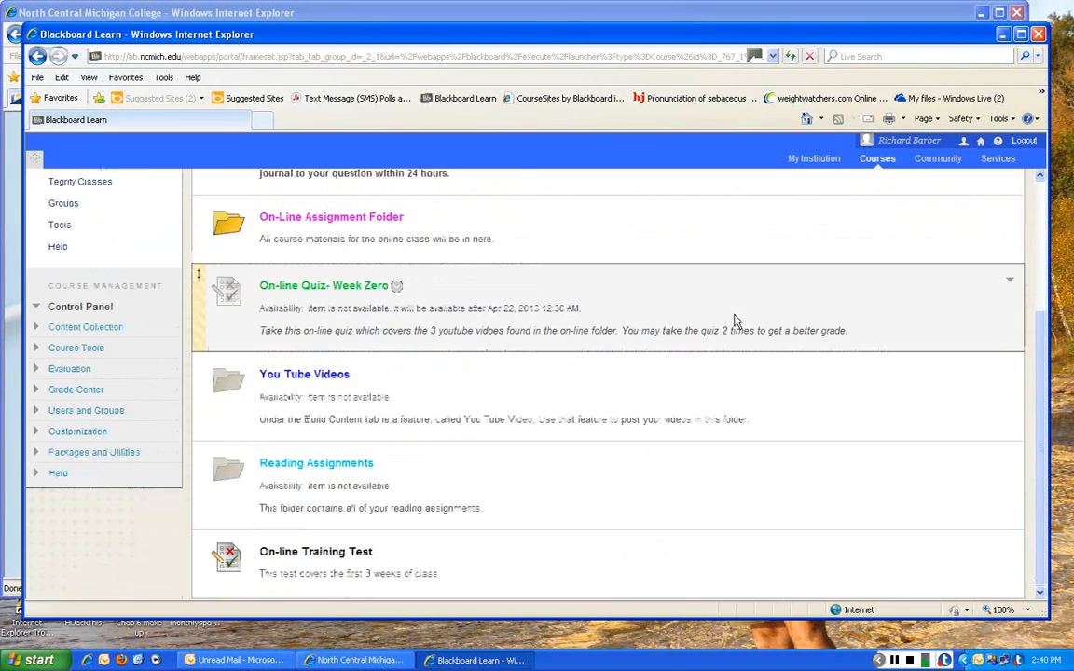